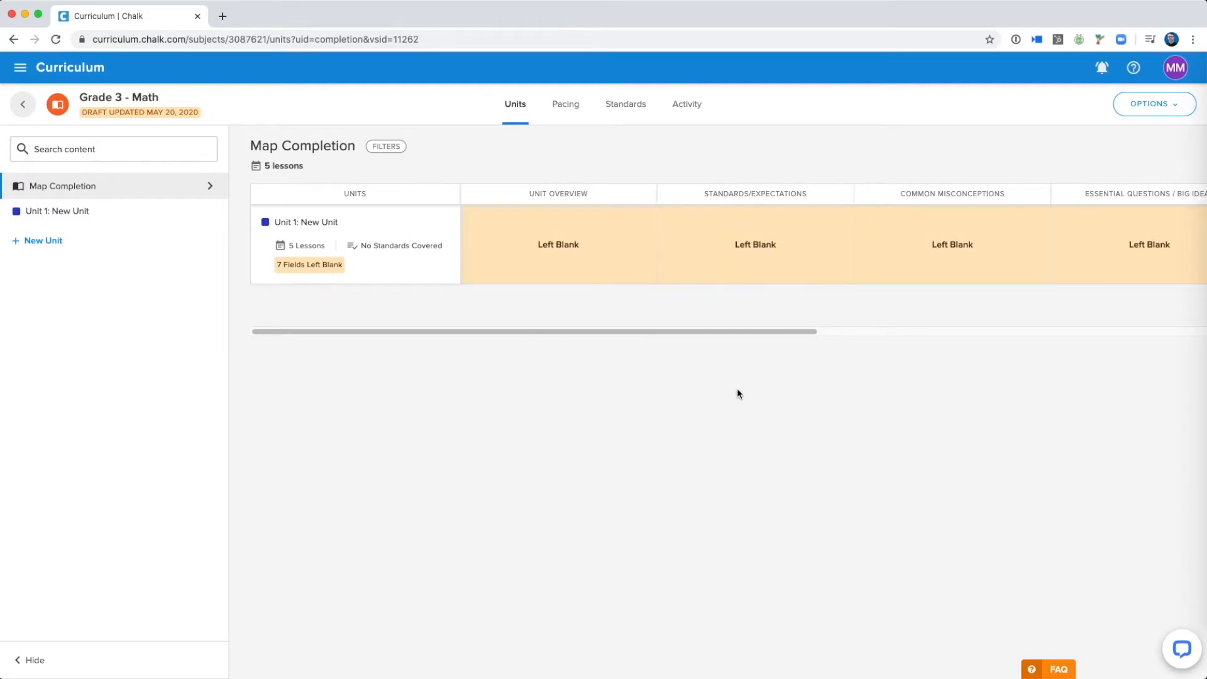
- Open Unit 1: New Unit and look through its empty planning sections
{"action": "left_click_drag", "start_coordinate": [386, 332], "coordinate": [309, 352]}
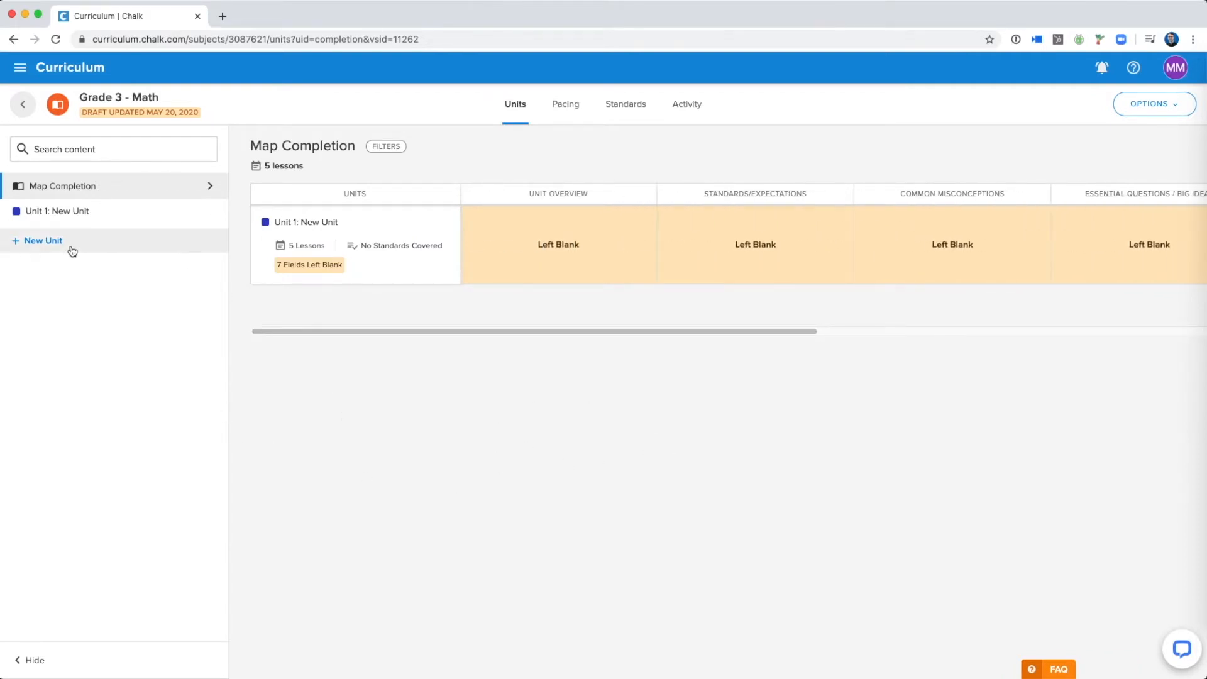
{"action": "left_click", "coordinate": [112, 217]}
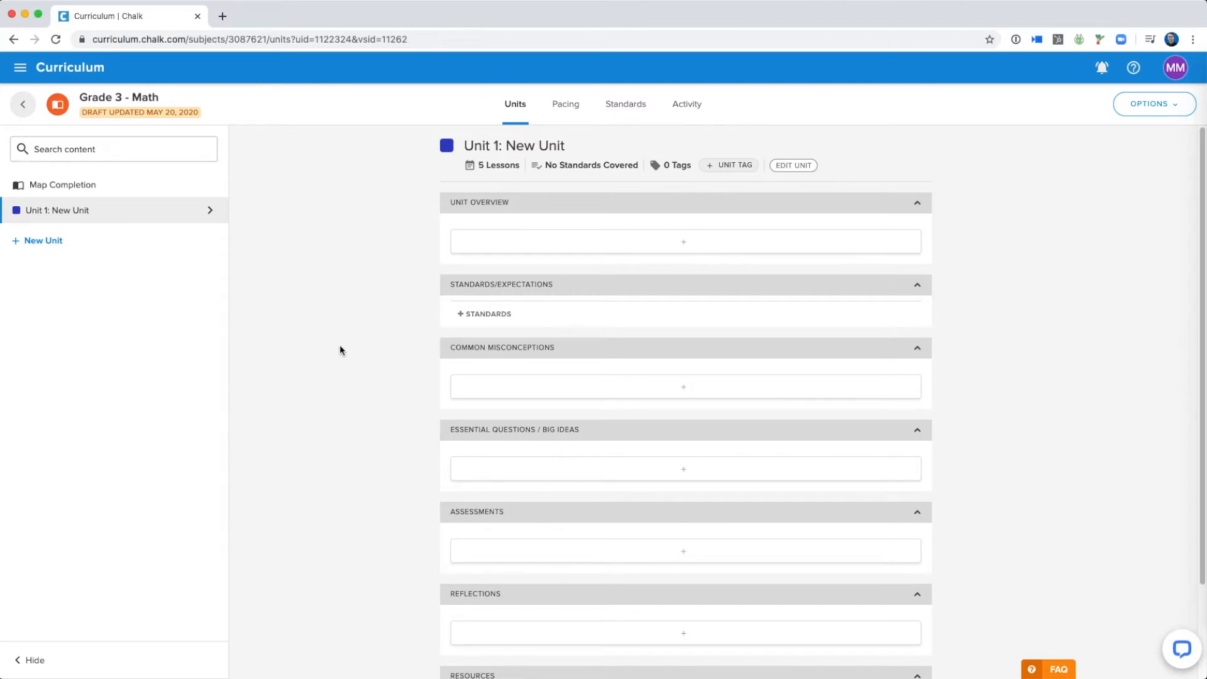
{"action": "scroll", "coordinate": [371, 351], "scroll_direction": "down", "scroll_amount": 2}
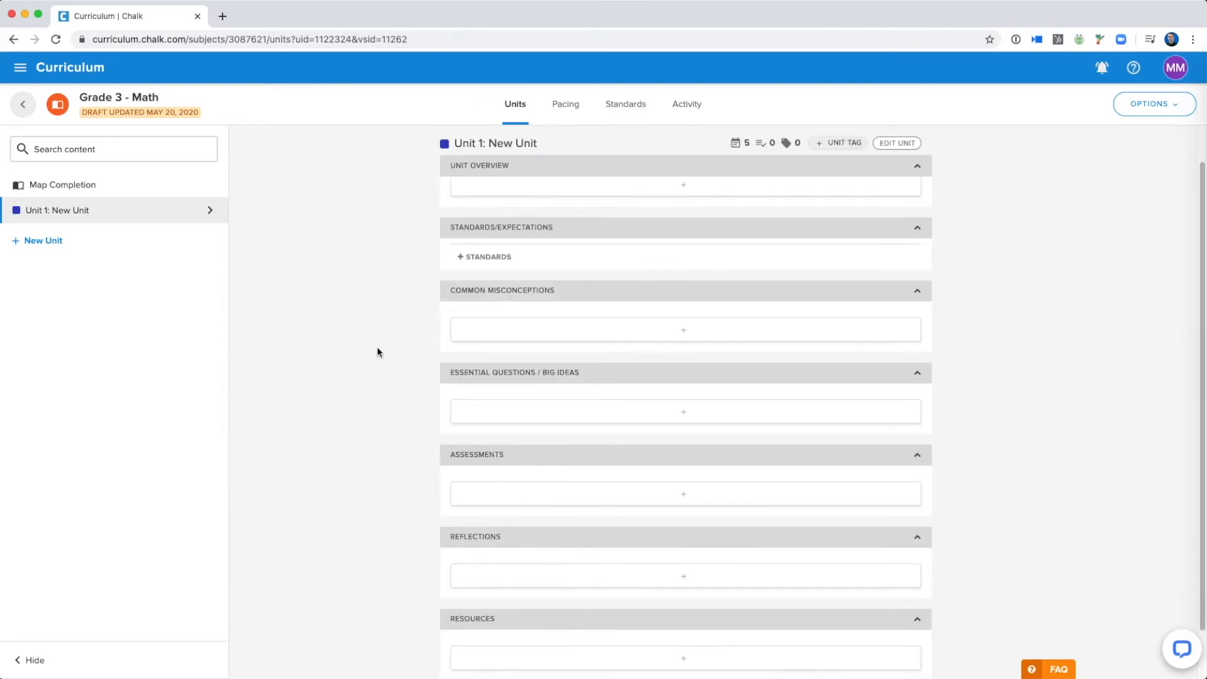
{"action": "scroll", "coordinate": [377, 351], "scroll_direction": "down", "scroll_amount": 2}
{"action": "scroll", "coordinate": [375, 353], "scroll_direction": "up", "scroll_amount": 4}
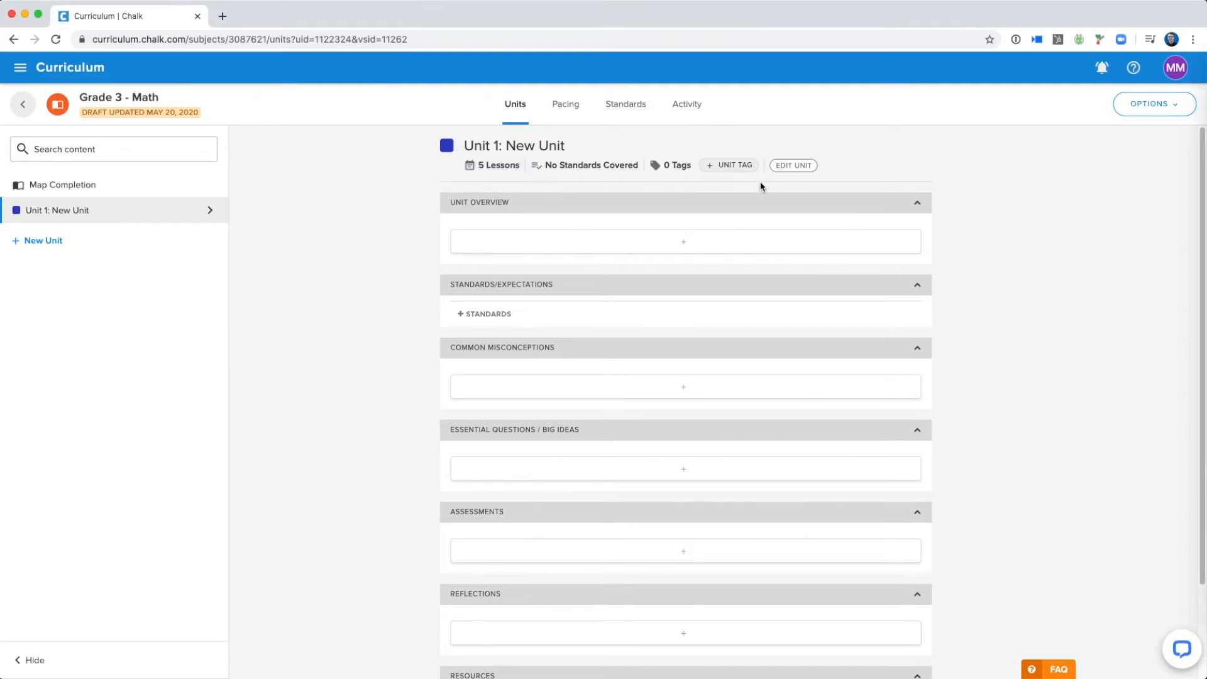
- Retitle Unit 1 as "Fluency, Place Value and Time", set its suggested duration to 20 lessons, and save
{"action": "left_click", "coordinate": [794, 166]}
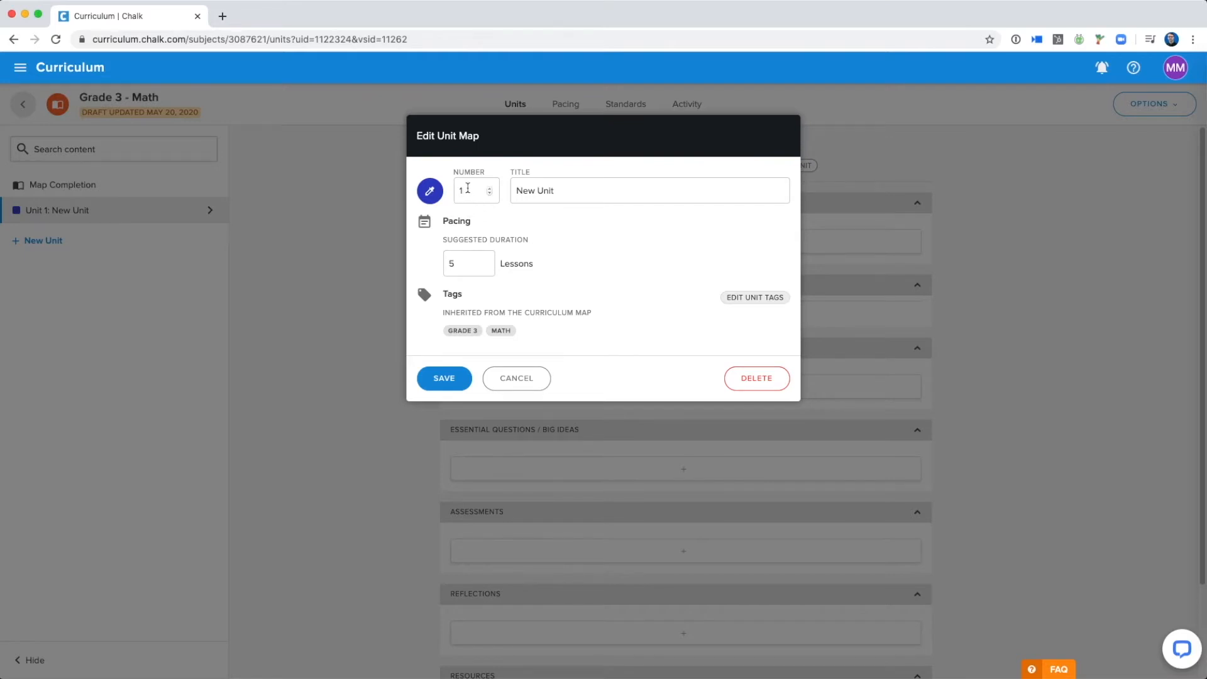
{"action": "left_click_drag", "start_coordinate": [574, 192], "coordinate": [510, 194]}
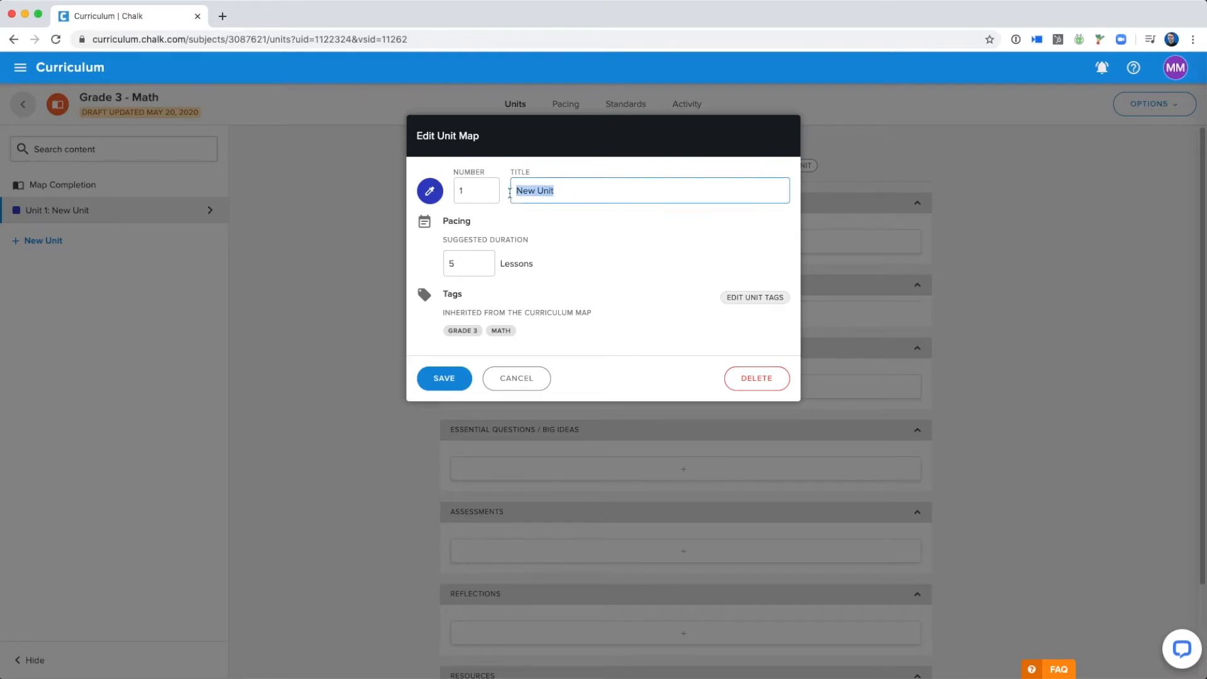
{"action": "type", "text": "Fluency, Place Value and Time"}
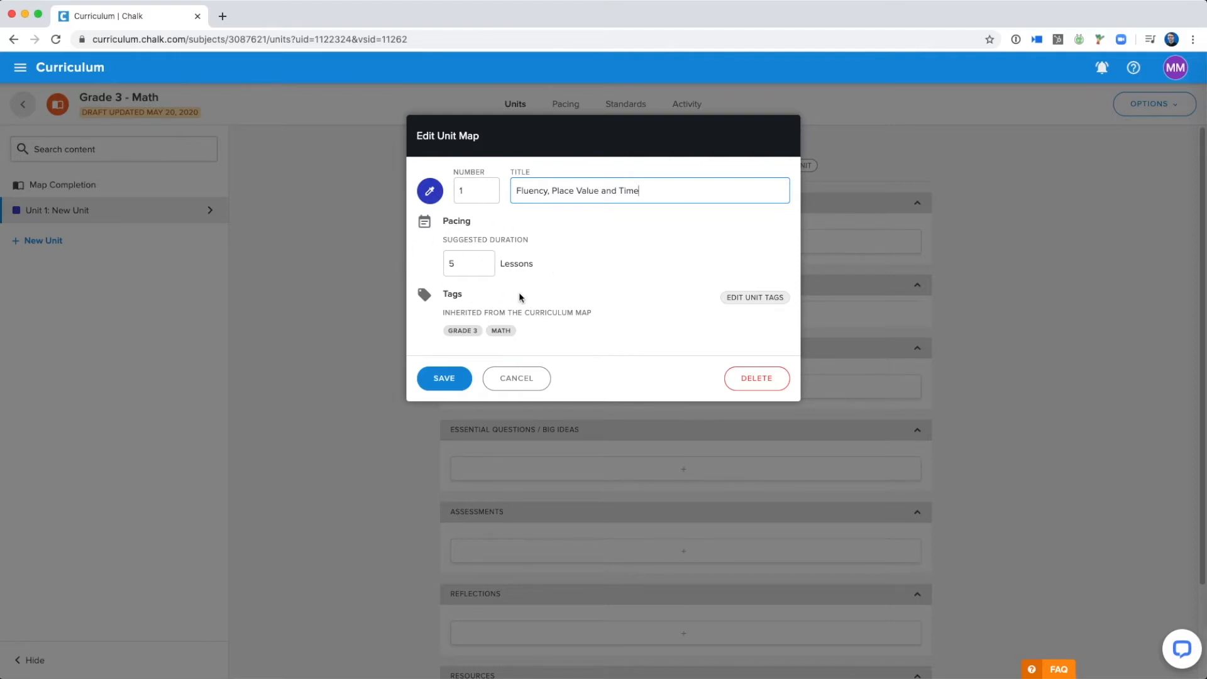
{"action": "left_click", "coordinate": [467, 267]}
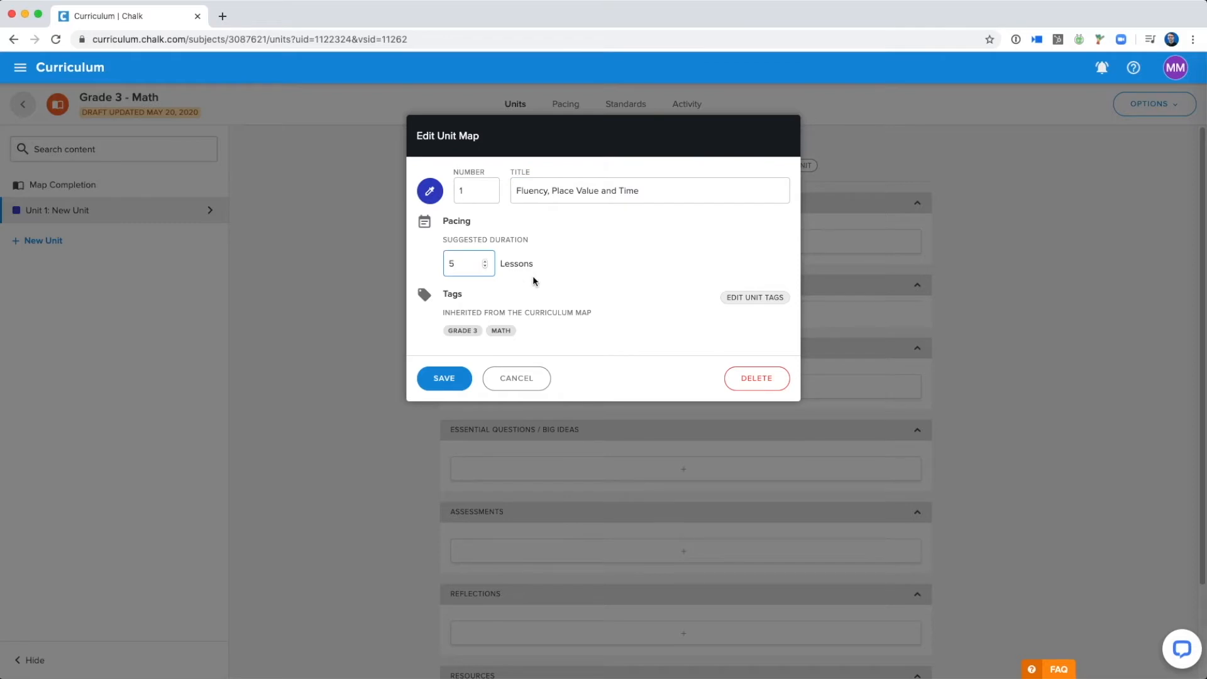
{"action": "double_click", "coordinate": [455, 264]}
{"action": "type", "text": "20"}
{"action": "left_click", "coordinate": [588, 264]}
{"action": "left_click", "coordinate": [463, 387]}
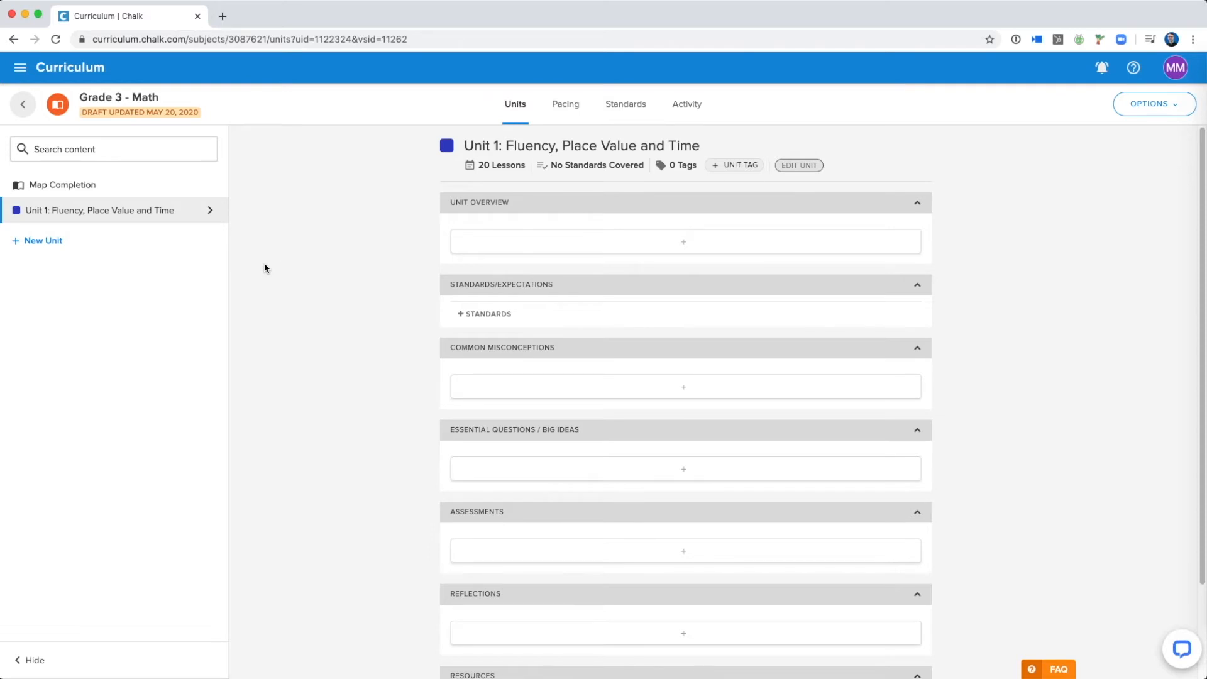
- Create unit number 2 titled "Area and Perimeter" with a suggested duration of 8 lessons
{"action": "left_click", "coordinate": [95, 246]}
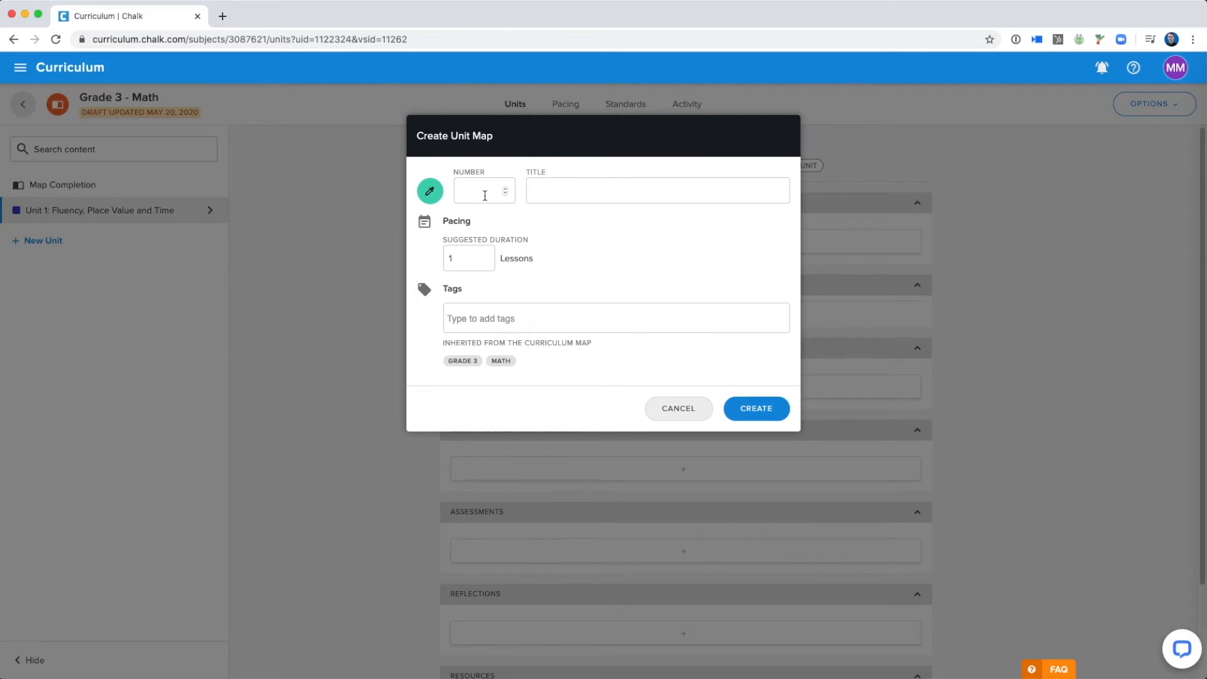
{"action": "left_click", "coordinate": [486, 193]}
{"action": "type", "text": "2"}
{"action": "left_click", "coordinate": [565, 196]}
{"action": "type", "text": "Area and Perimeter"}
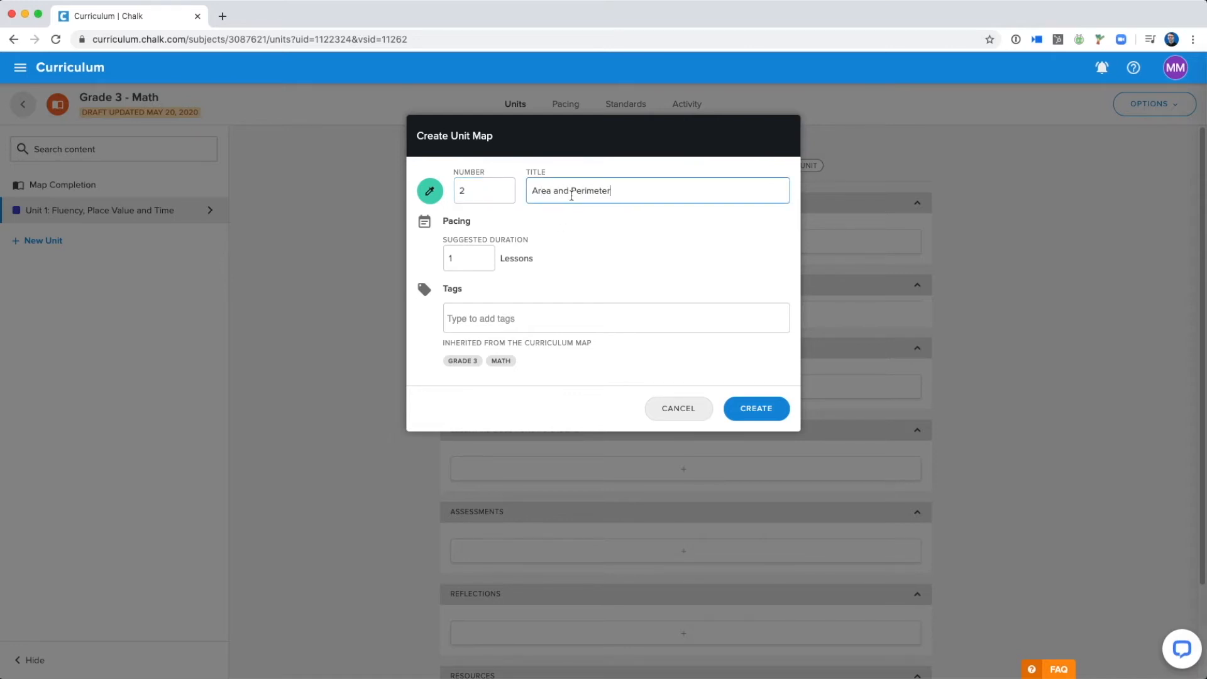
{"action": "left_click", "coordinate": [483, 258]}
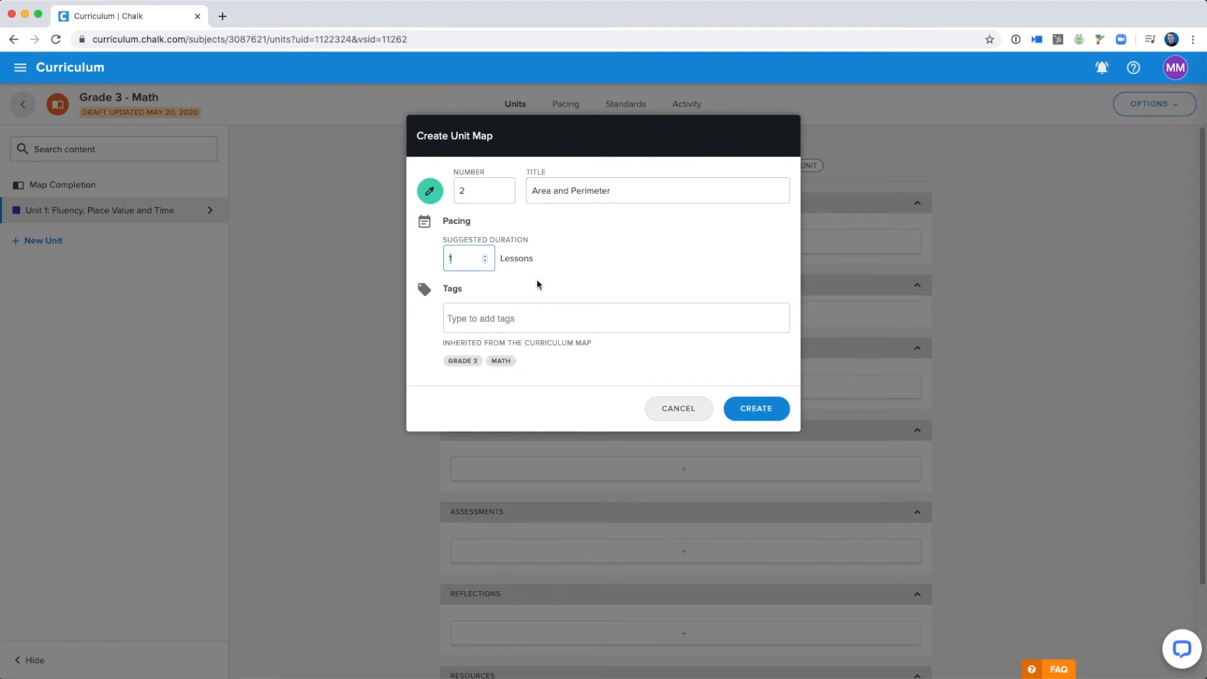
{"action": "type", "text": "8"}
{"action": "left_click", "coordinate": [757, 410]}
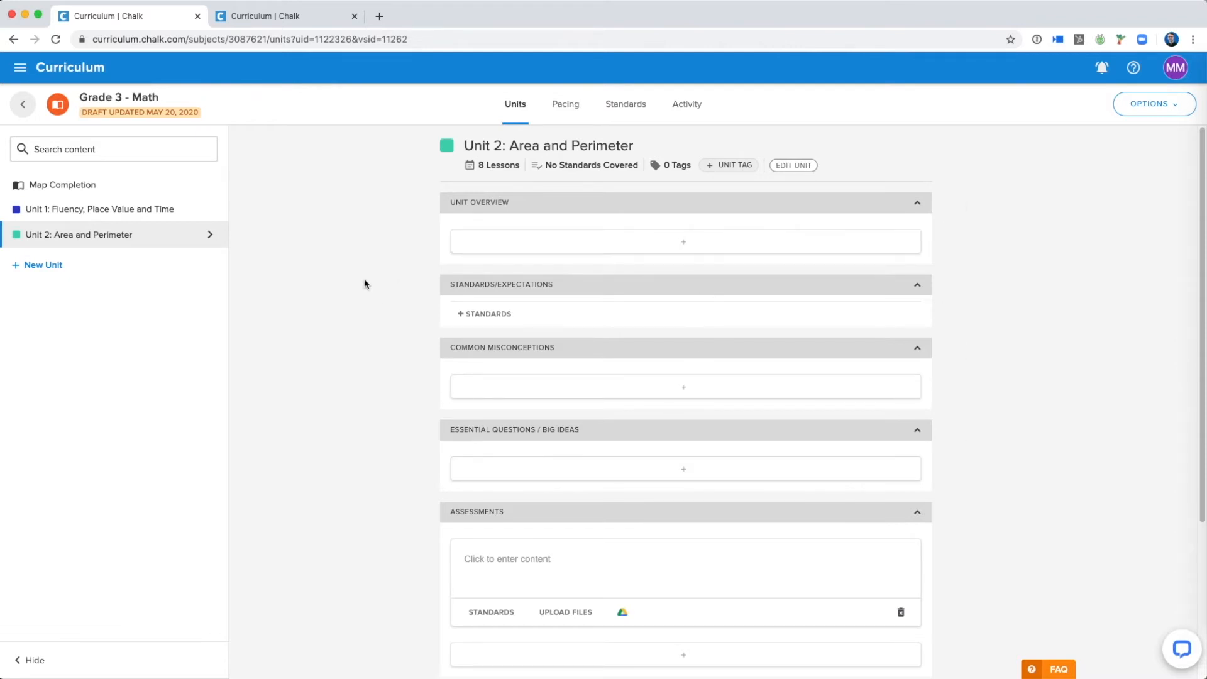
- Examine the standards, desired results and assessment evidence of Unit 2 in the Grade 3 - Math (Progress) map, and close that map
{"action": "left_click", "coordinate": [314, 18]}
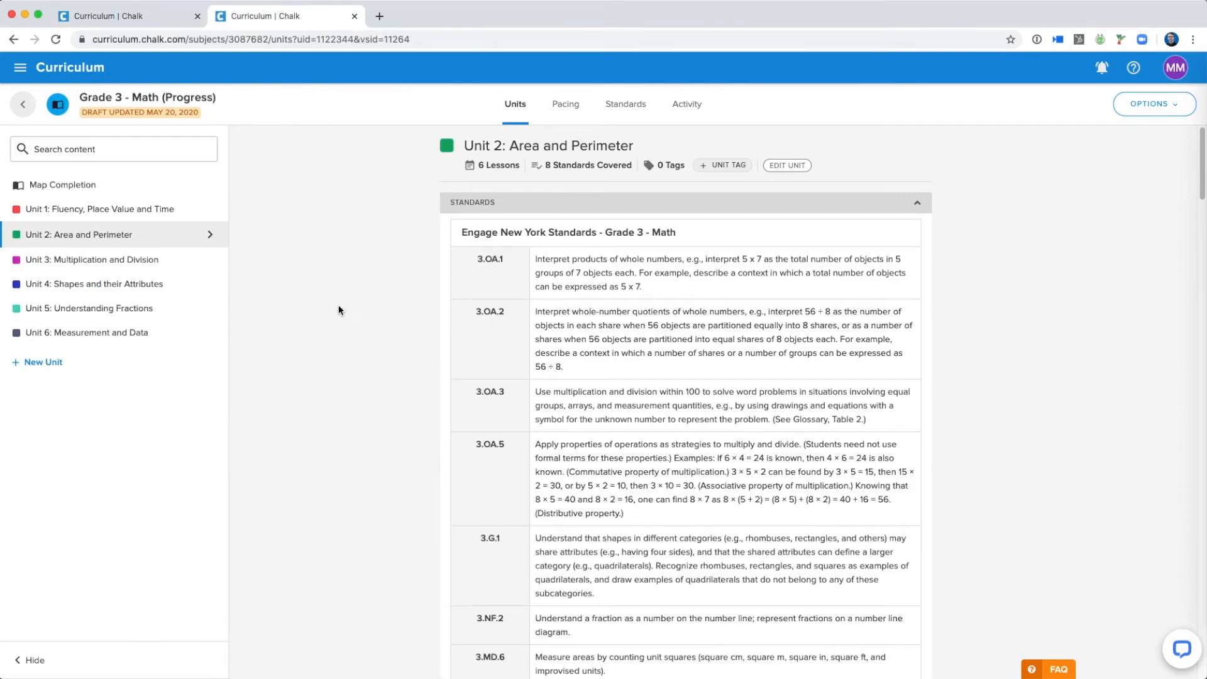
{"action": "scroll", "coordinate": [351, 268], "scroll_direction": "down", "scroll_amount": 5}
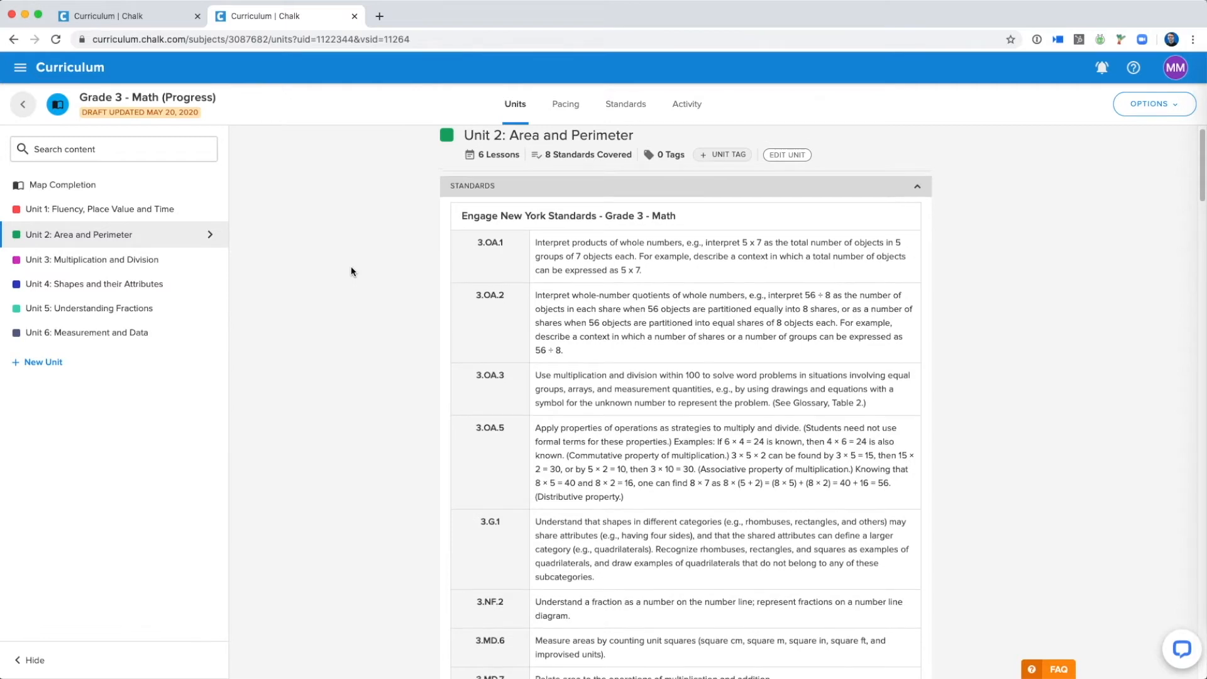
{"action": "scroll", "coordinate": [352, 269], "scroll_direction": "down", "scroll_amount": 4}
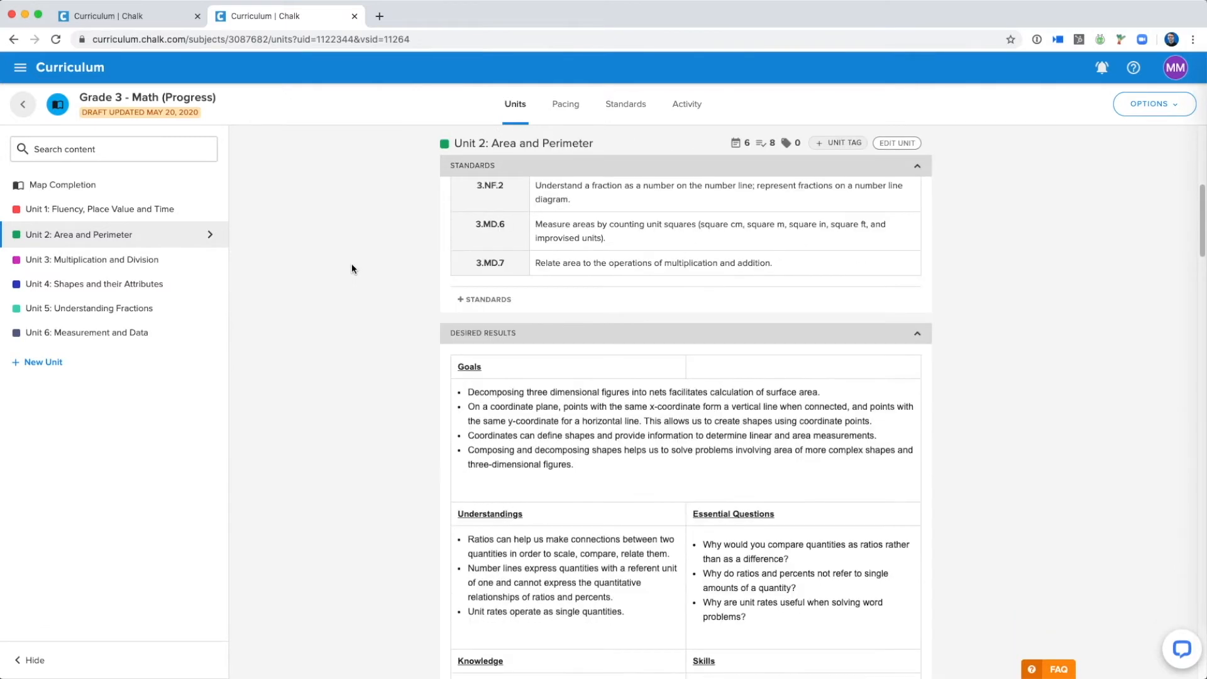
{"action": "scroll", "coordinate": [332, 278], "scroll_direction": "down", "scroll_amount": 9}
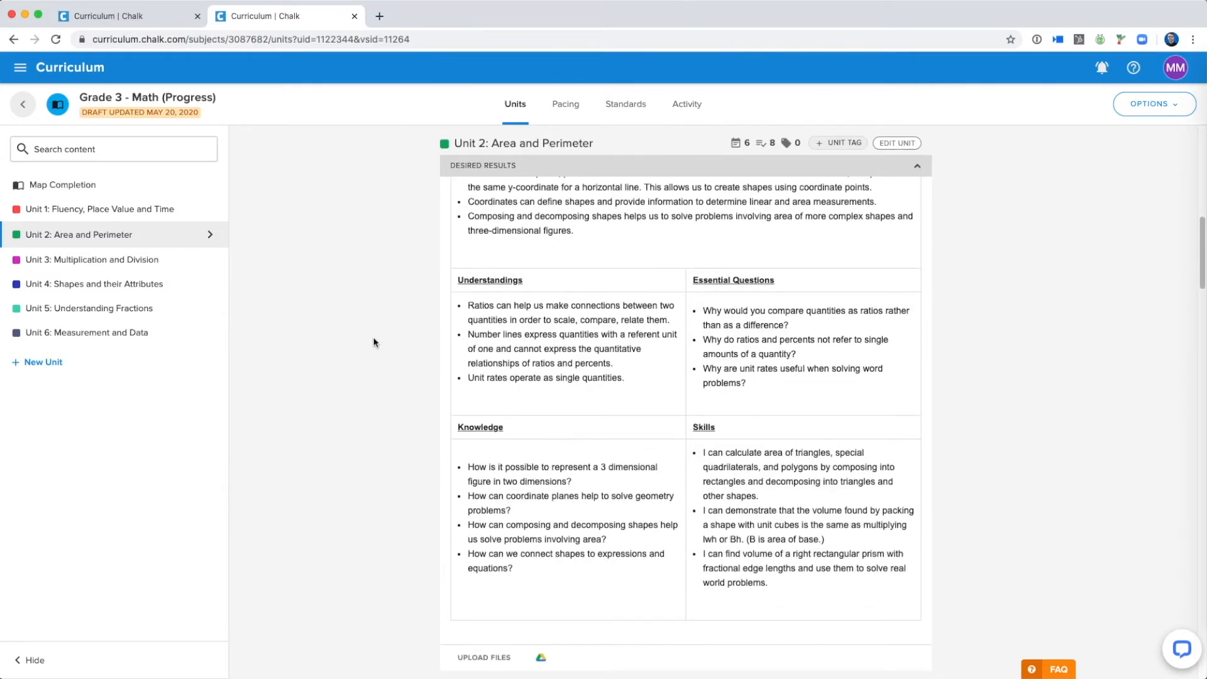
{"action": "scroll", "coordinate": [369, 340], "scroll_direction": "down", "scroll_amount": 1}
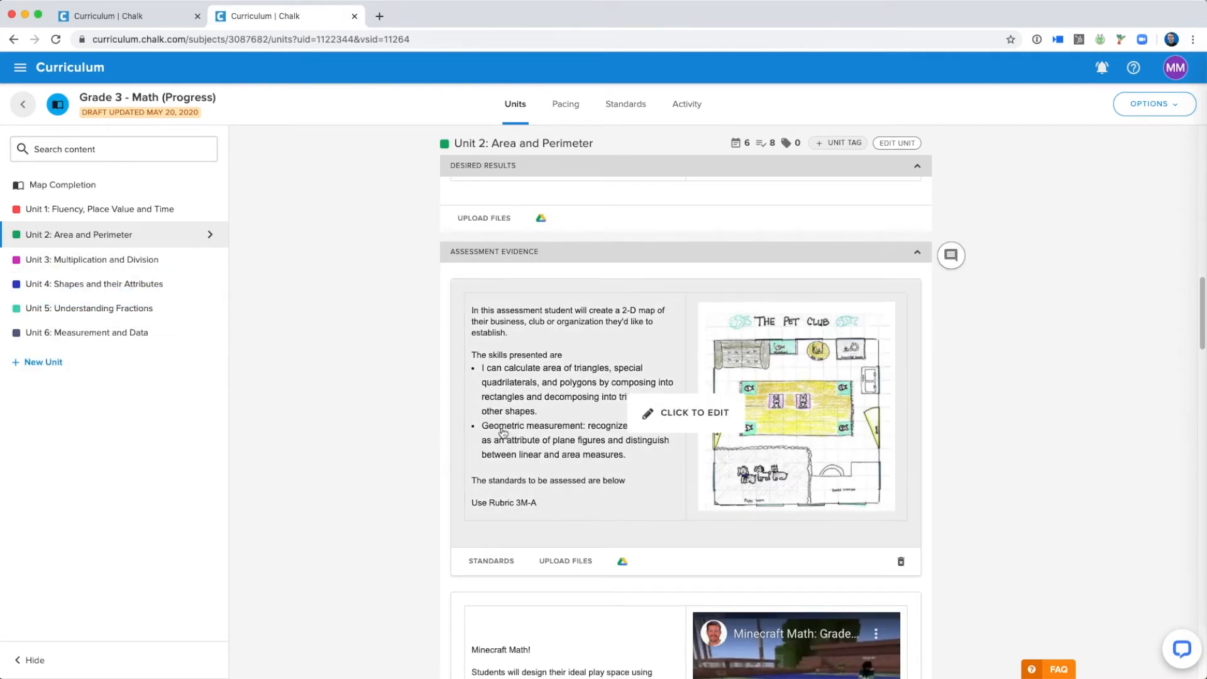
{"action": "scroll", "coordinate": [318, 334], "scroll_direction": "down", "scroll_amount": 2}
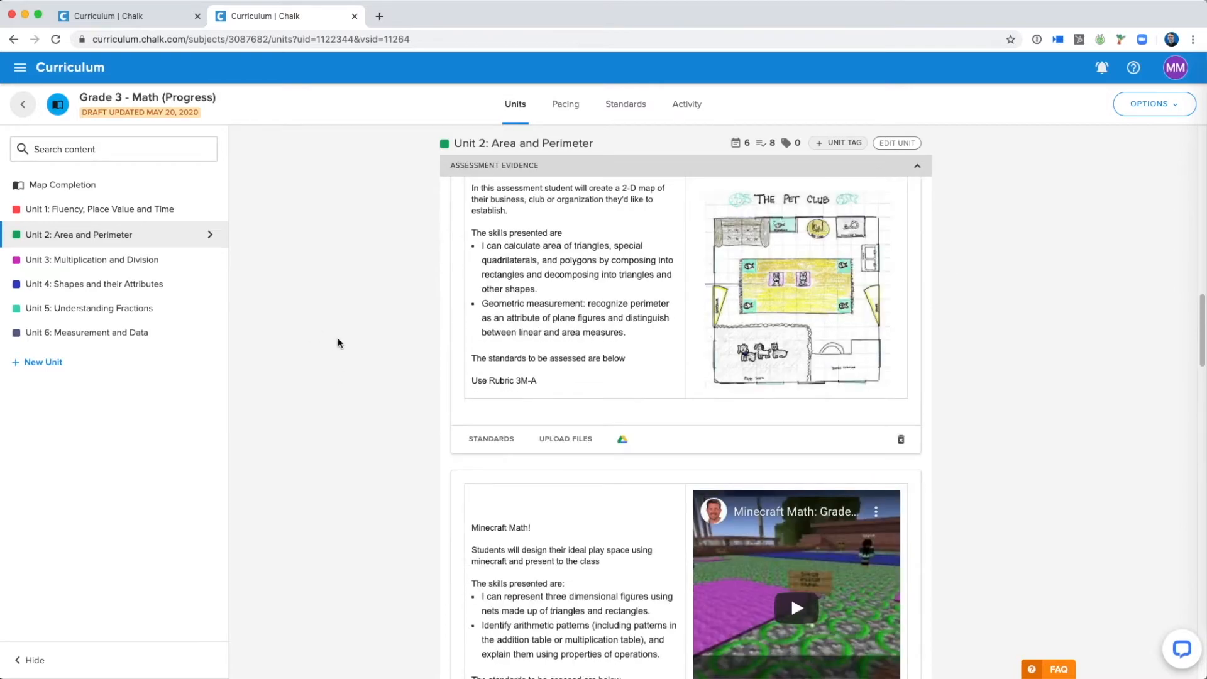
{"action": "scroll", "coordinate": [357, 398], "scroll_direction": "up", "scroll_amount": 1}
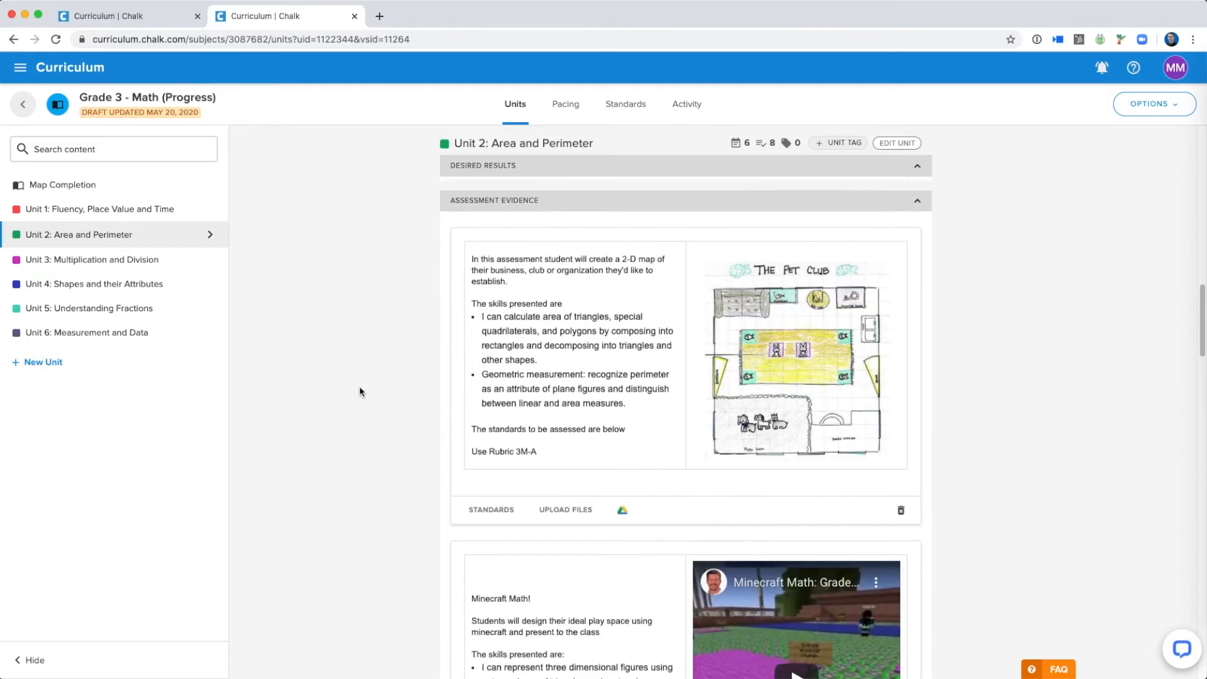
{"action": "scroll", "coordinate": [360, 391], "scroll_direction": "up", "scroll_amount": 1}
{"action": "scroll", "coordinate": [360, 390], "scroll_direction": "up", "scroll_amount": 5}
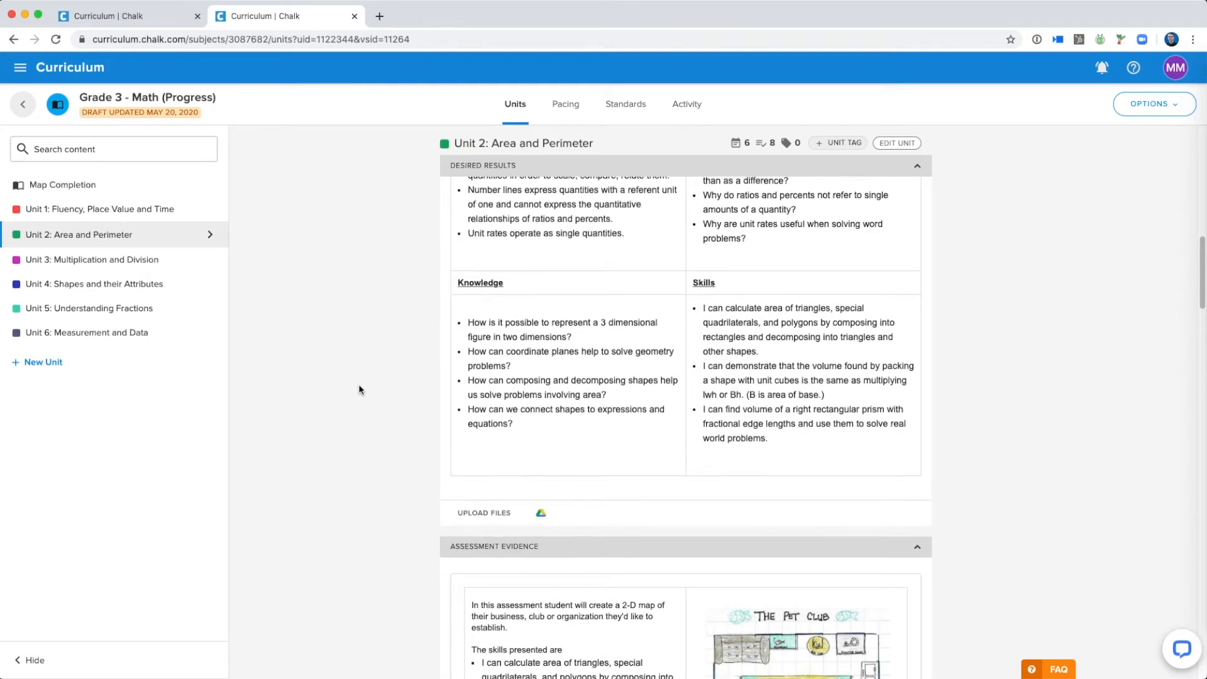
{"action": "scroll", "coordinate": [360, 391], "scroll_direction": "up", "scroll_amount": 5}
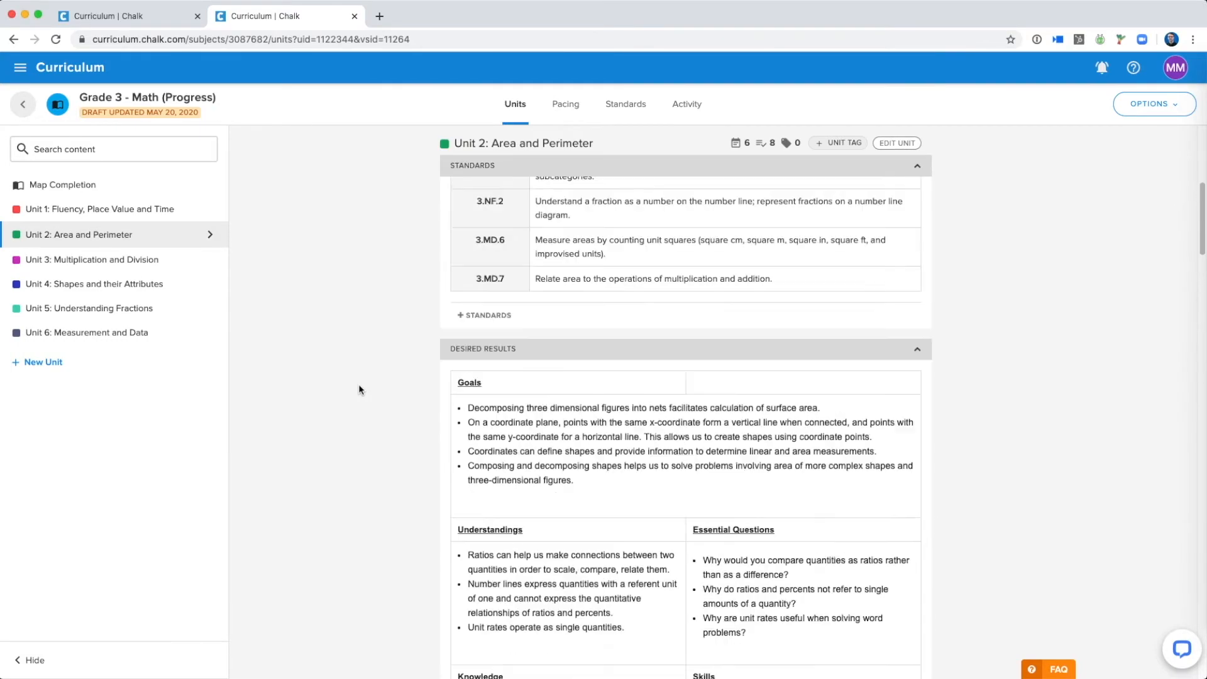
{"action": "scroll", "coordinate": [360, 390], "scroll_direction": "up", "scroll_amount": 5}
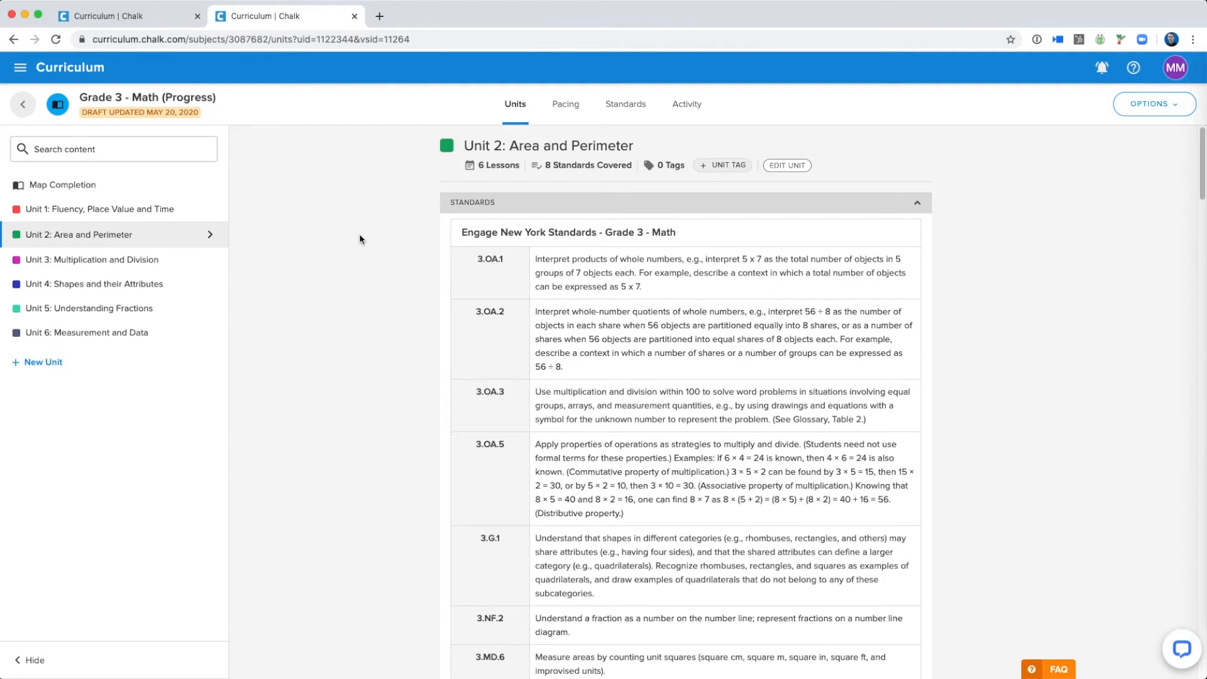
{"action": "key", "text": "super+w"}
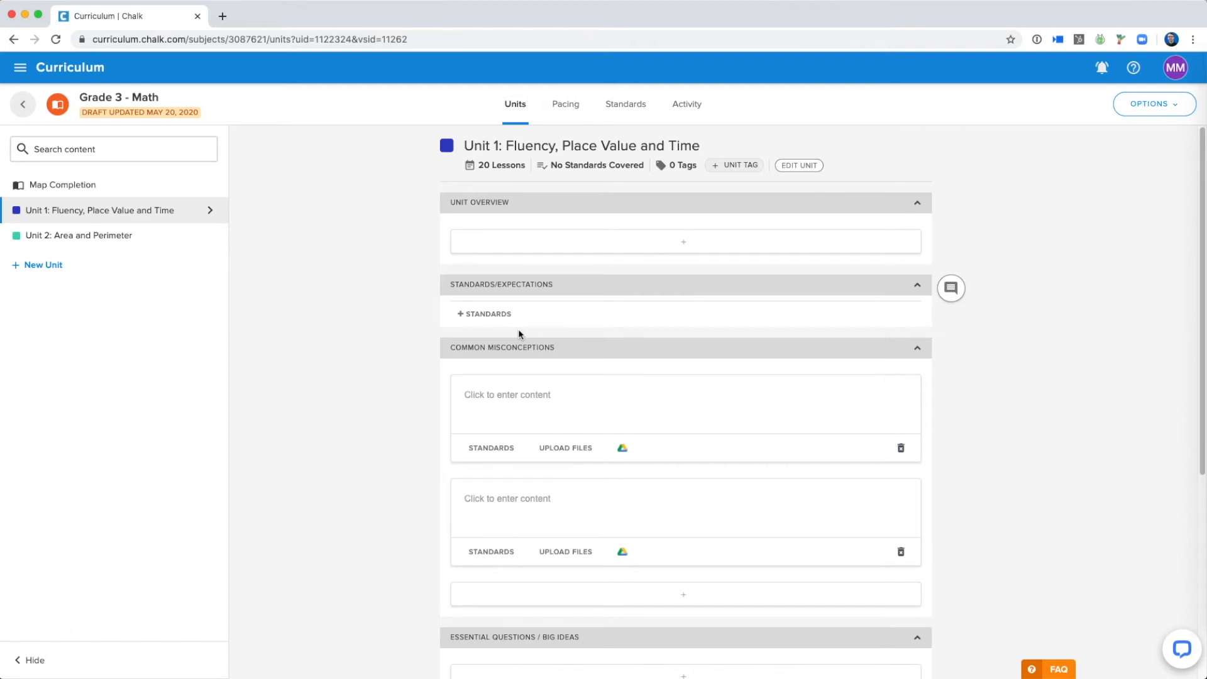
- Start adding standards to Unit 1 and pick CCSS.Math.Content.3.OA.A from the National Common Core Grade 3 Mathematics set
{"action": "left_click", "coordinate": [465, 318]}
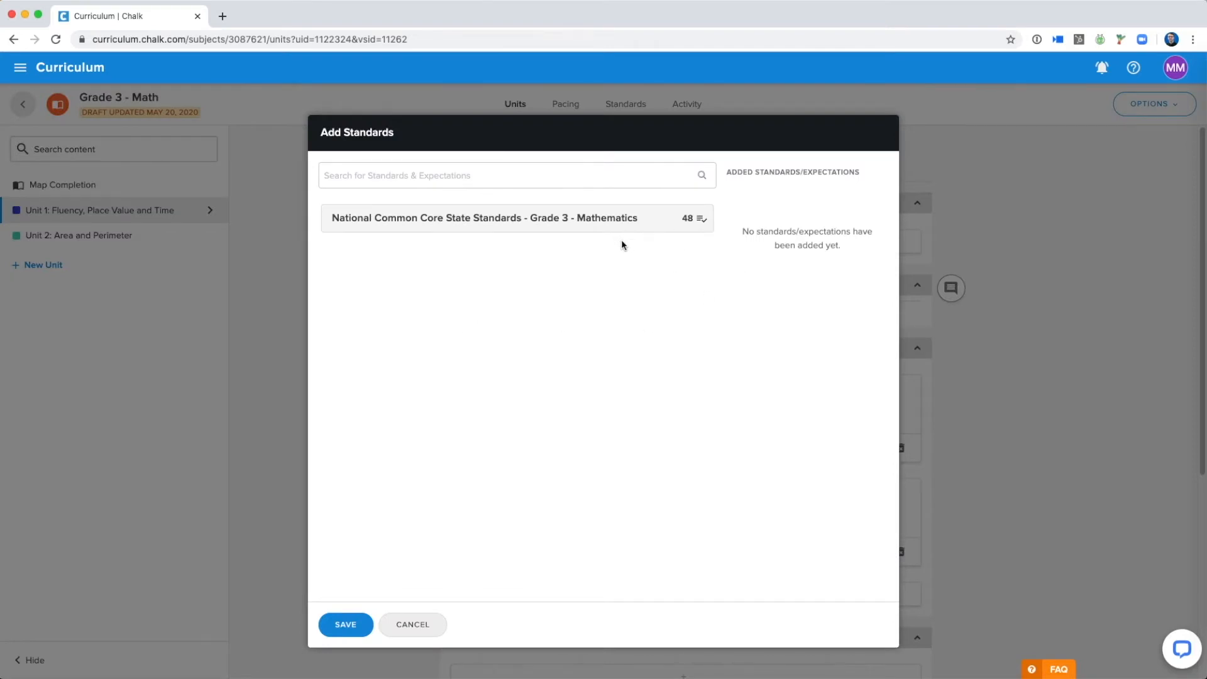
{"action": "left_click", "coordinate": [691, 232]}
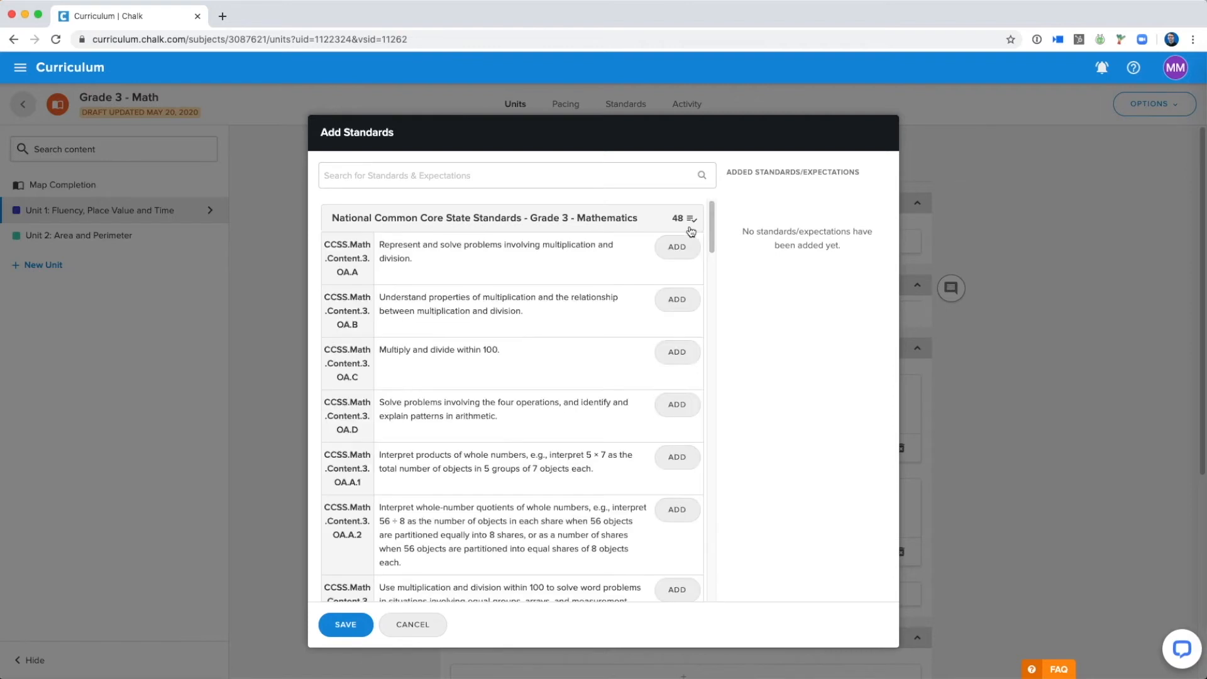
{"action": "left_click", "coordinate": [682, 252]}
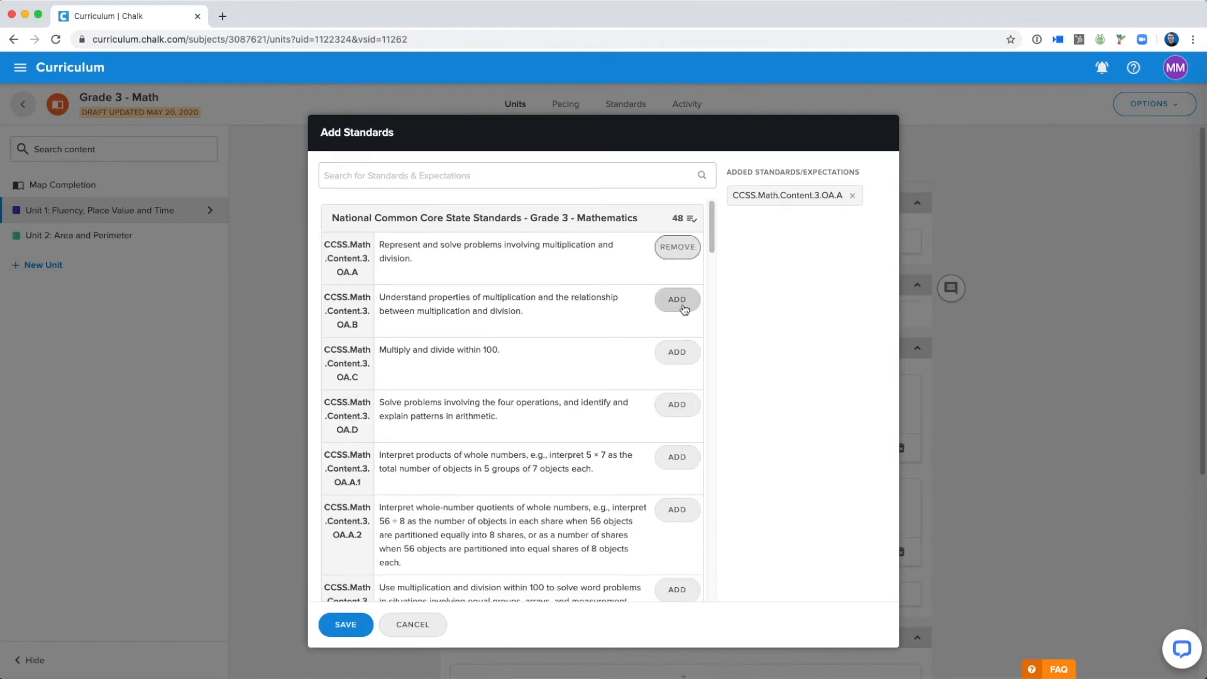
- Add standards CCSS.Math.Content.3.OA.B and 3.OA.C to the selection and remove both again
{"action": "left_click", "coordinate": [678, 303]}
{"action": "left_click", "coordinate": [681, 358]}
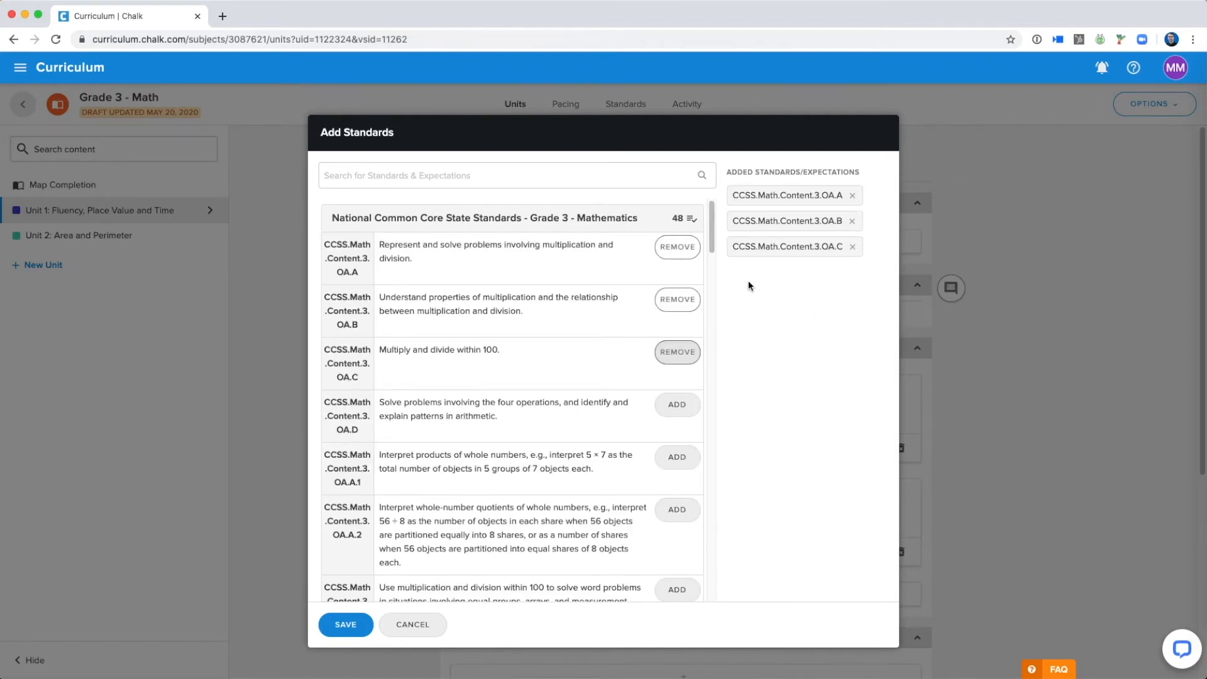
{"action": "left_click", "coordinate": [853, 246]}
{"action": "left_click", "coordinate": [679, 301]}
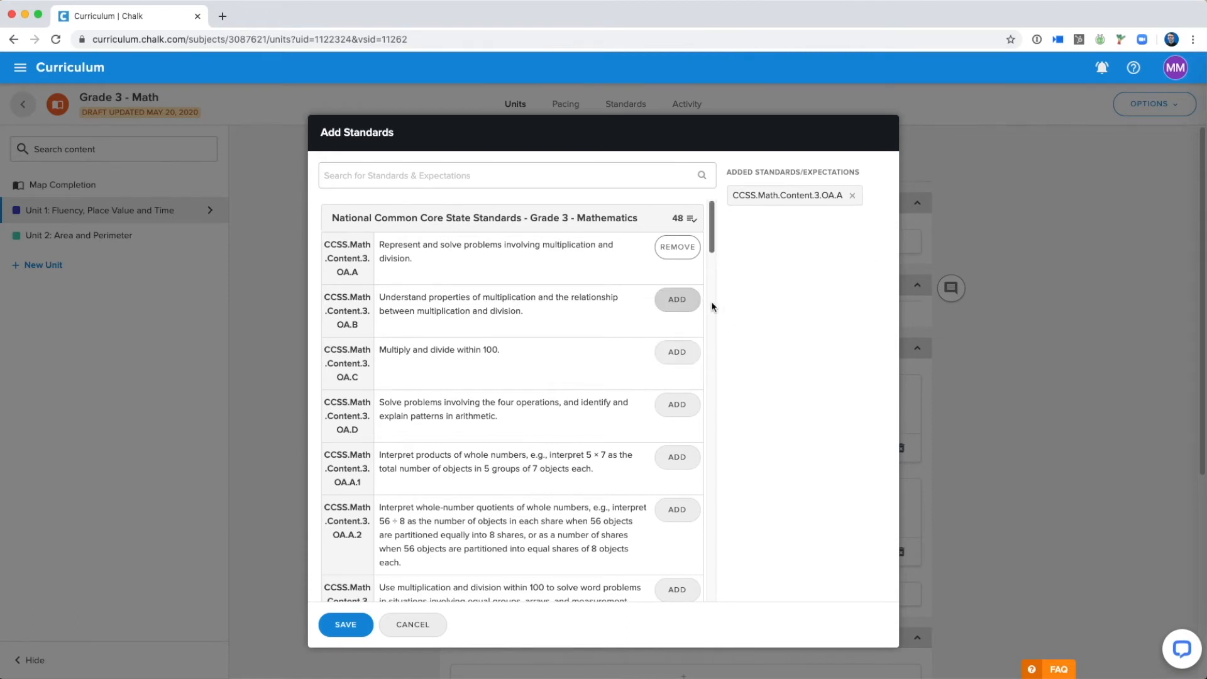
- Add standards CCSS.Math.Content.3.OA.B, 3.OA.C, 3.OA.D and 3.OA.A.1 to Unit 1 and save the selection
{"action": "left_click", "coordinate": [682, 302]}
{"action": "left_click", "coordinate": [679, 362]}
{"action": "left_click", "coordinate": [678, 406]}
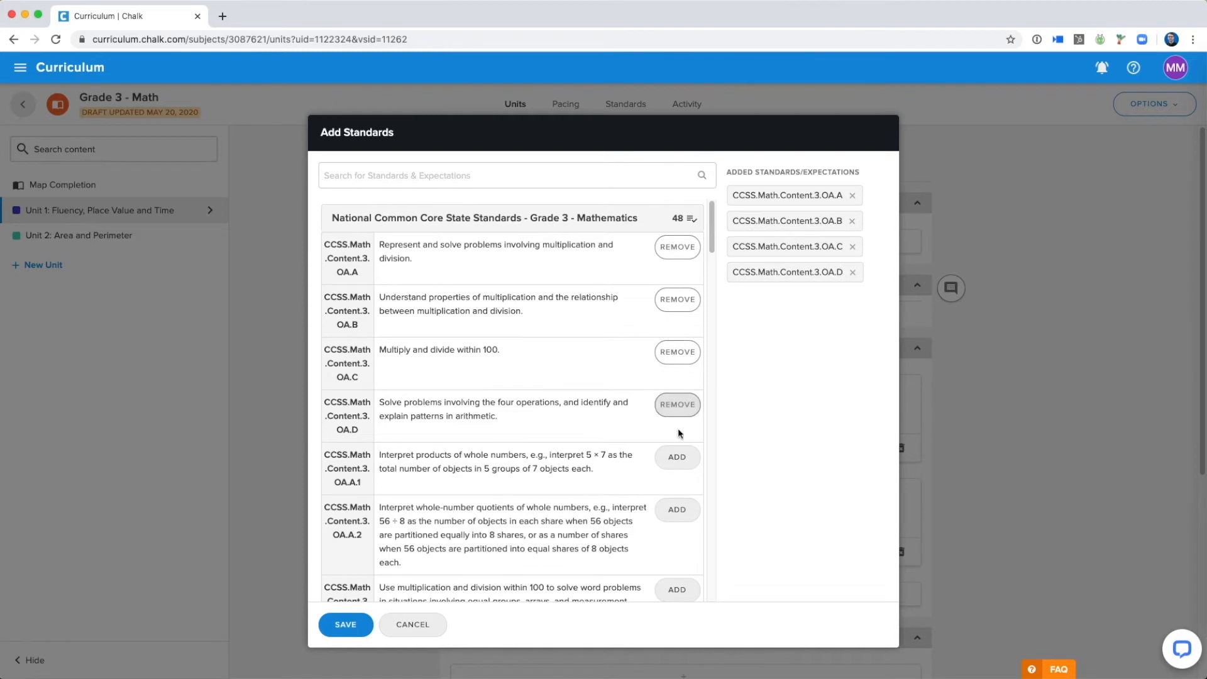
{"action": "left_click", "coordinate": [672, 459]}
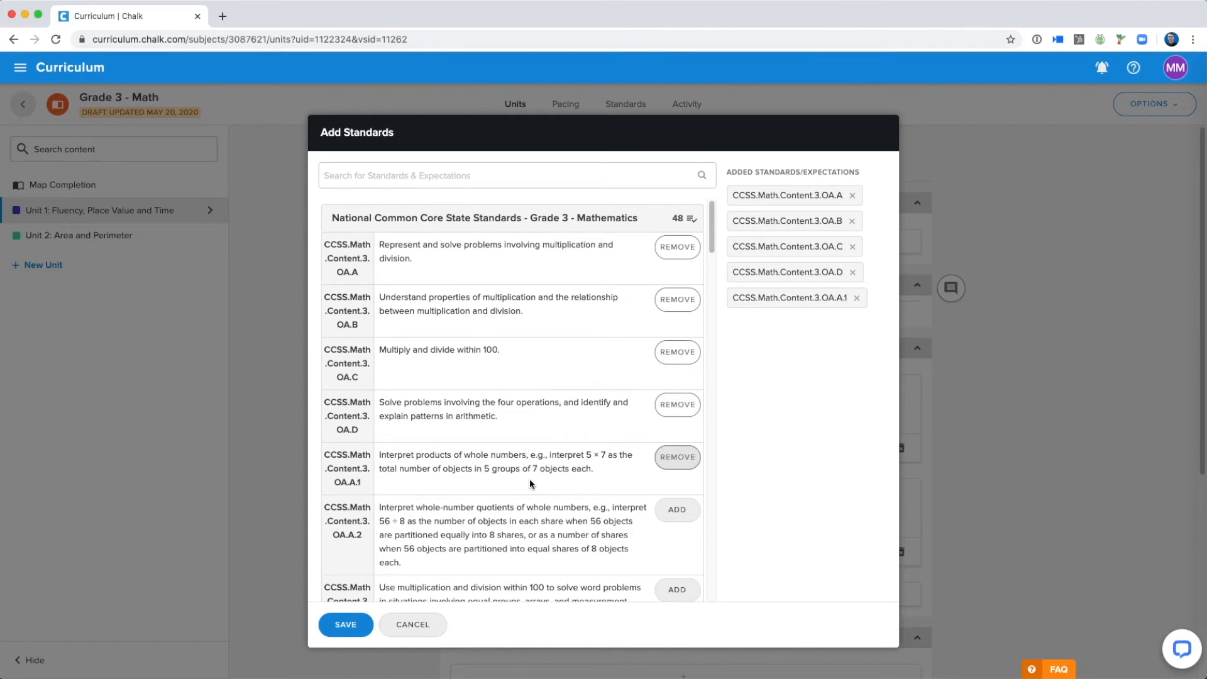
{"action": "left_click", "coordinate": [346, 625]}
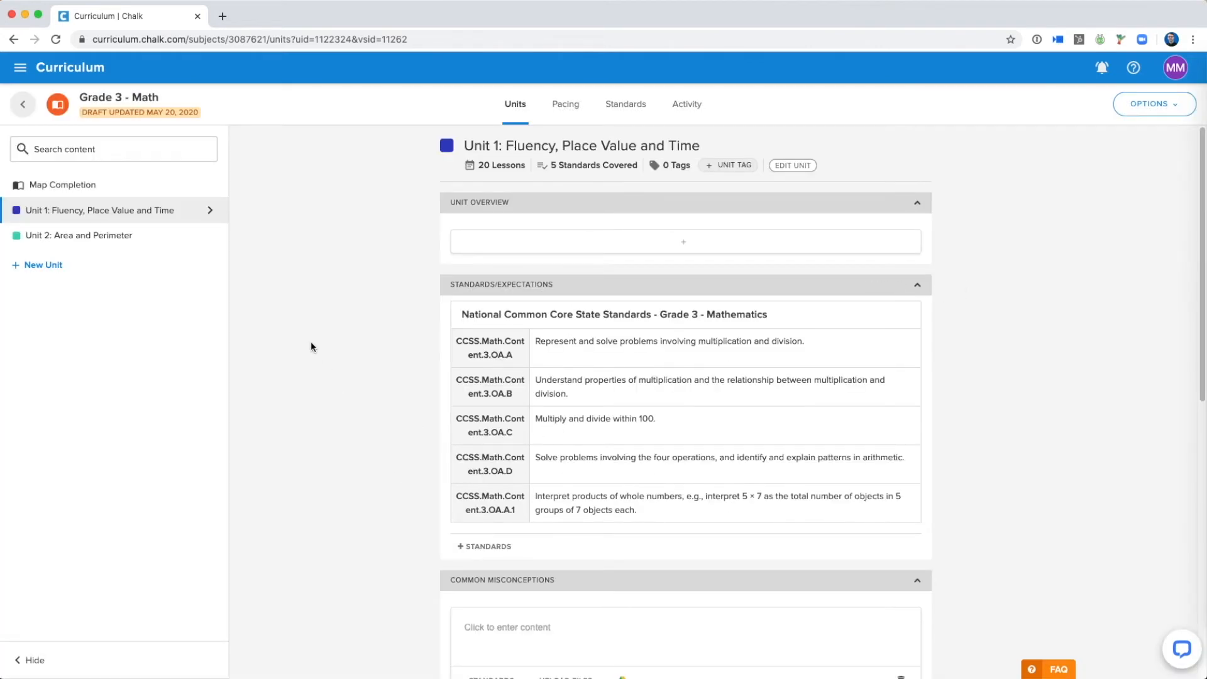
- Add a content box to Unit 1's Assessments section and select the unit's standards CCSS.Math.Content.3.OA.B and 3.OA.C for it
{"action": "scroll", "coordinate": [310, 346], "scroll_direction": "down", "scroll_amount": 2}
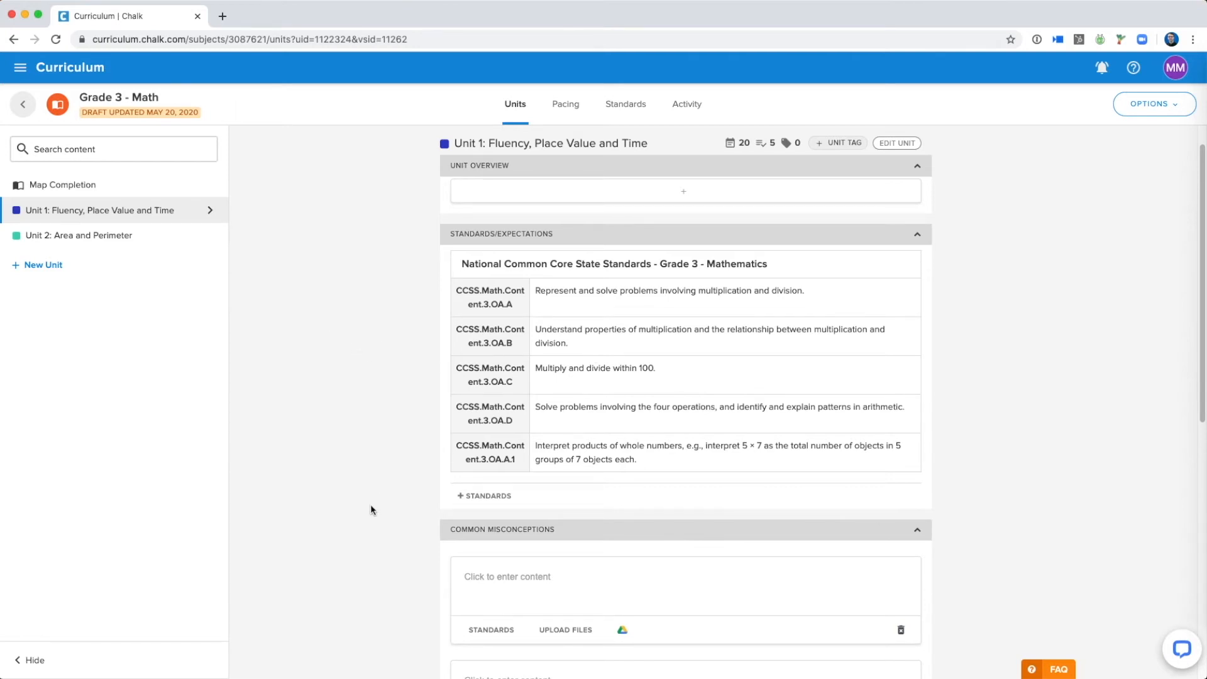
{"action": "scroll", "coordinate": [371, 504], "scroll_direction": "down", "scroll_amount": 5}
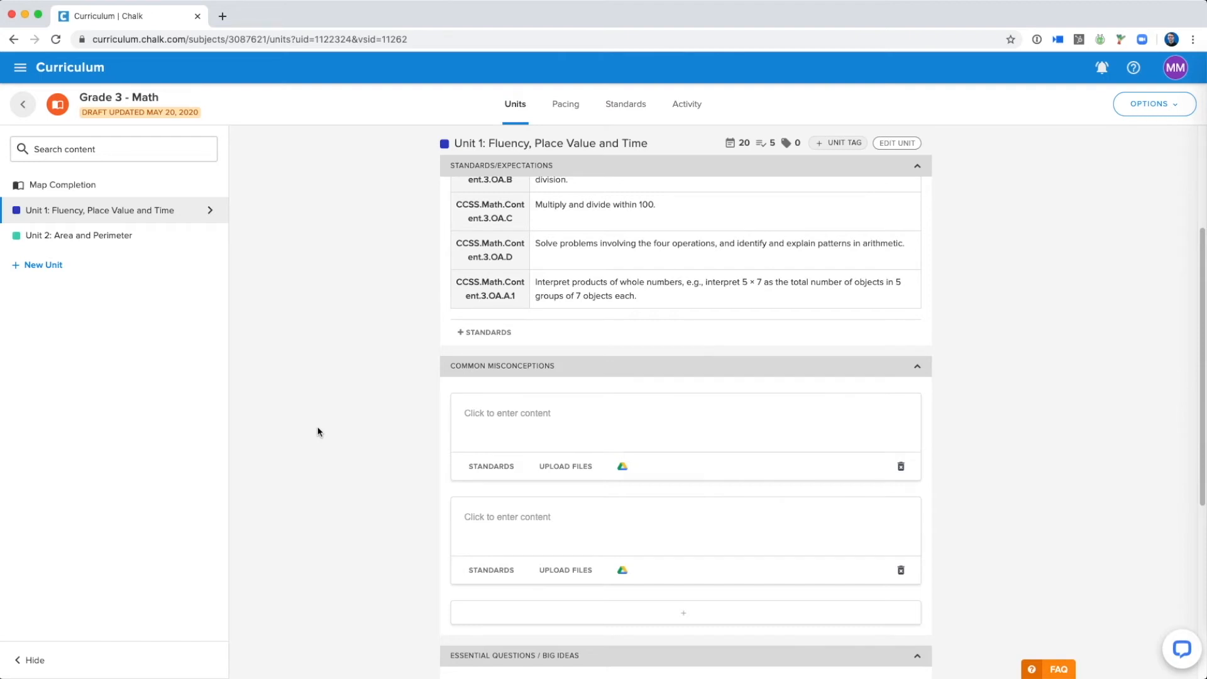
{"action": "scroll", "coordinate": [343, 400], "scroll_direction": "down", "scroll_amount": 5}
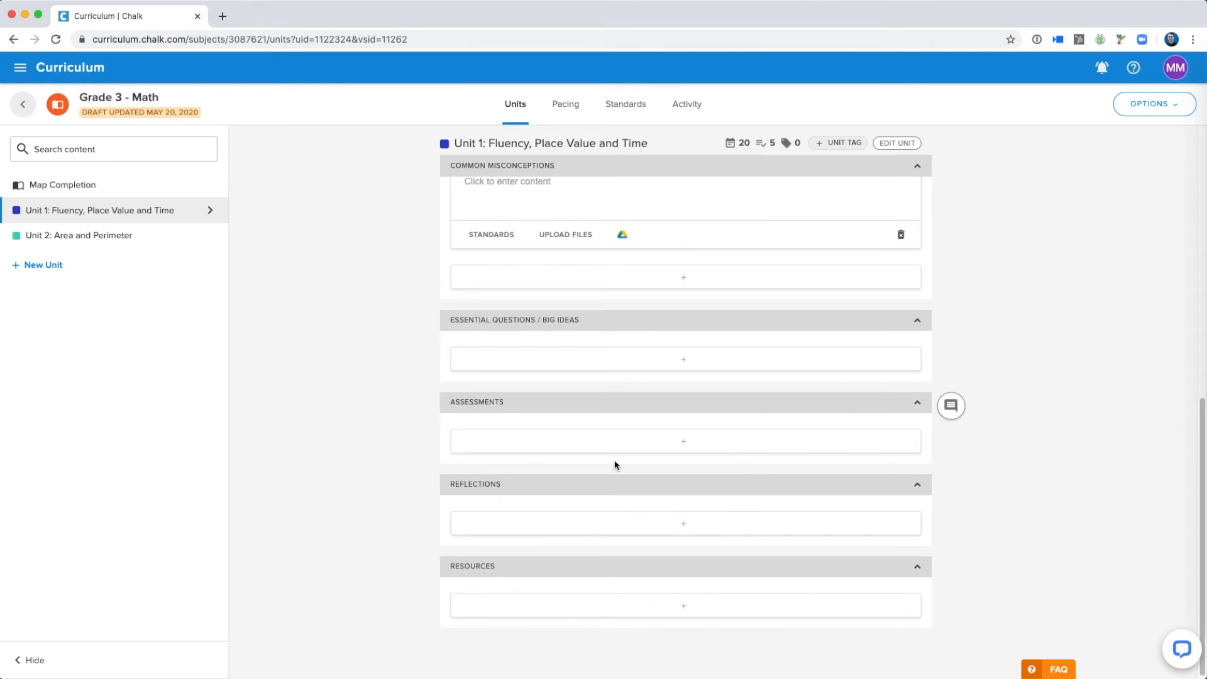
{"action": "left_click", "coordinate": [680, 453]}
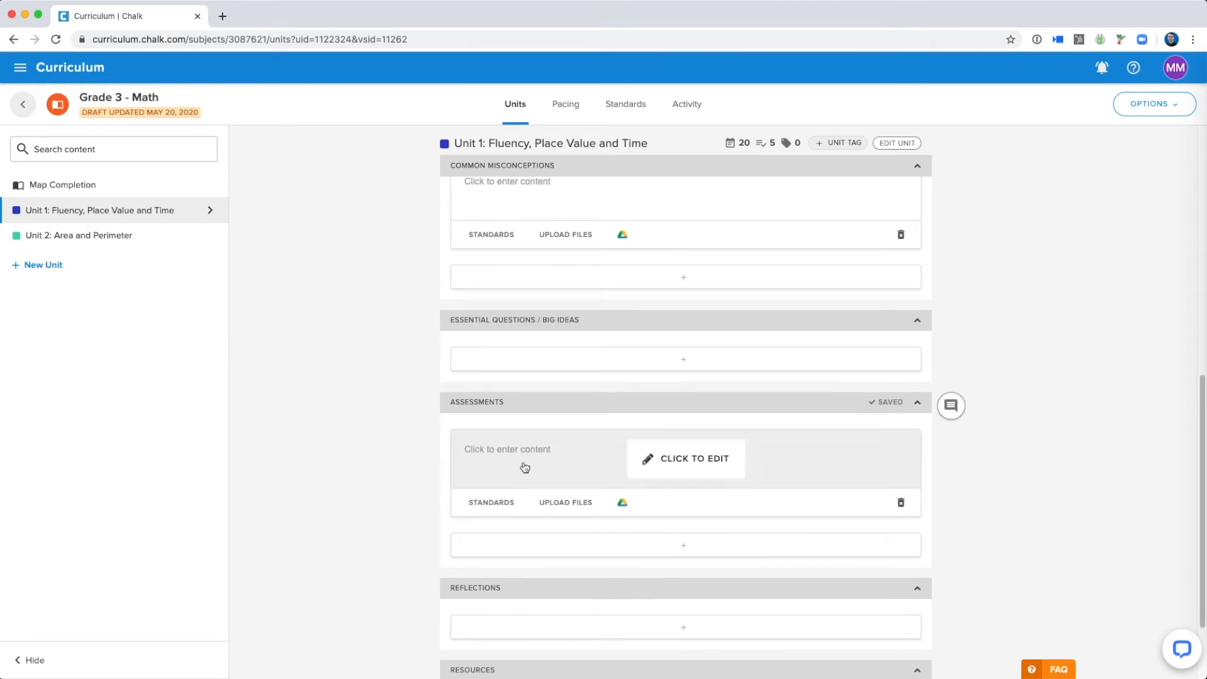
{"action": "left_click", "coordinate": [487, 506]}
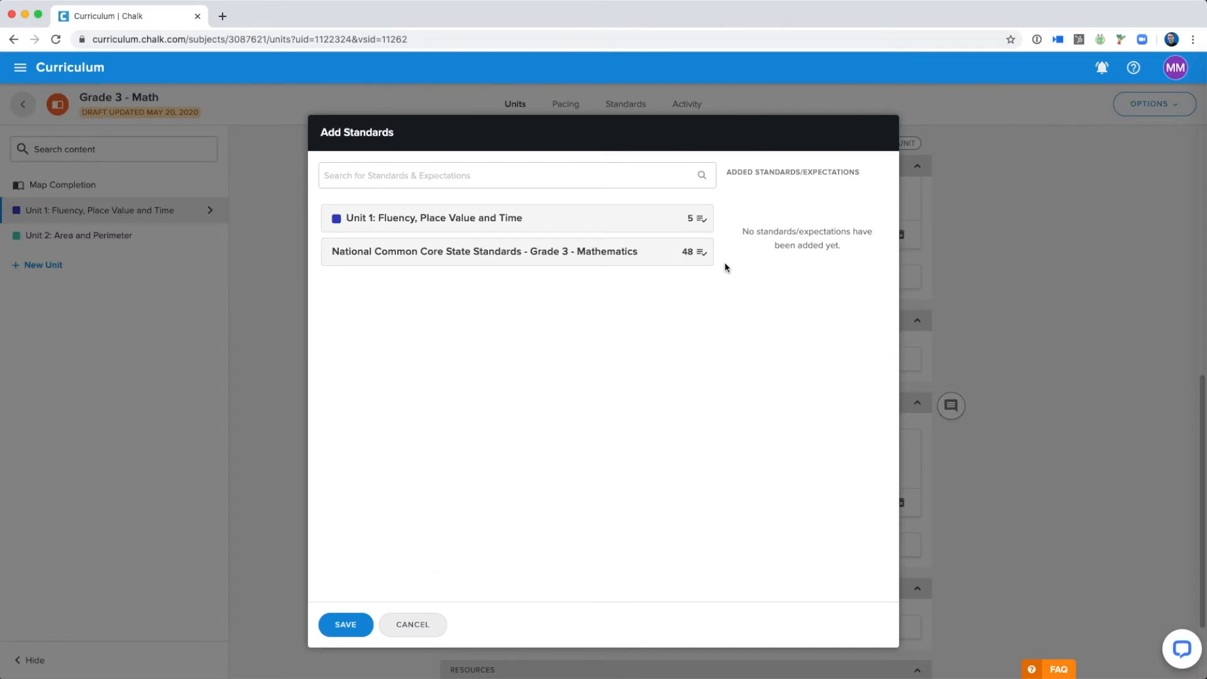
{"action": "left_click", "coordinate": [599, 226]}
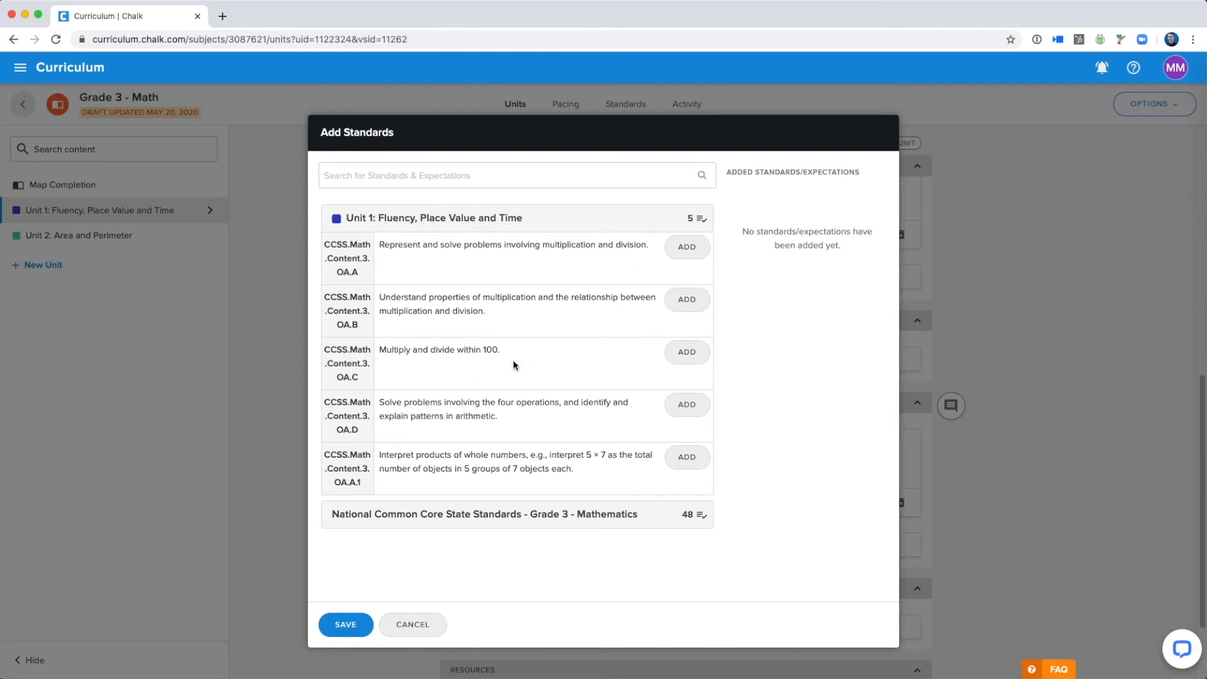
{"action": "left_click", "coordinate": [702, 311]}
{"action": "left_click", "coordinate": [694, 354]}
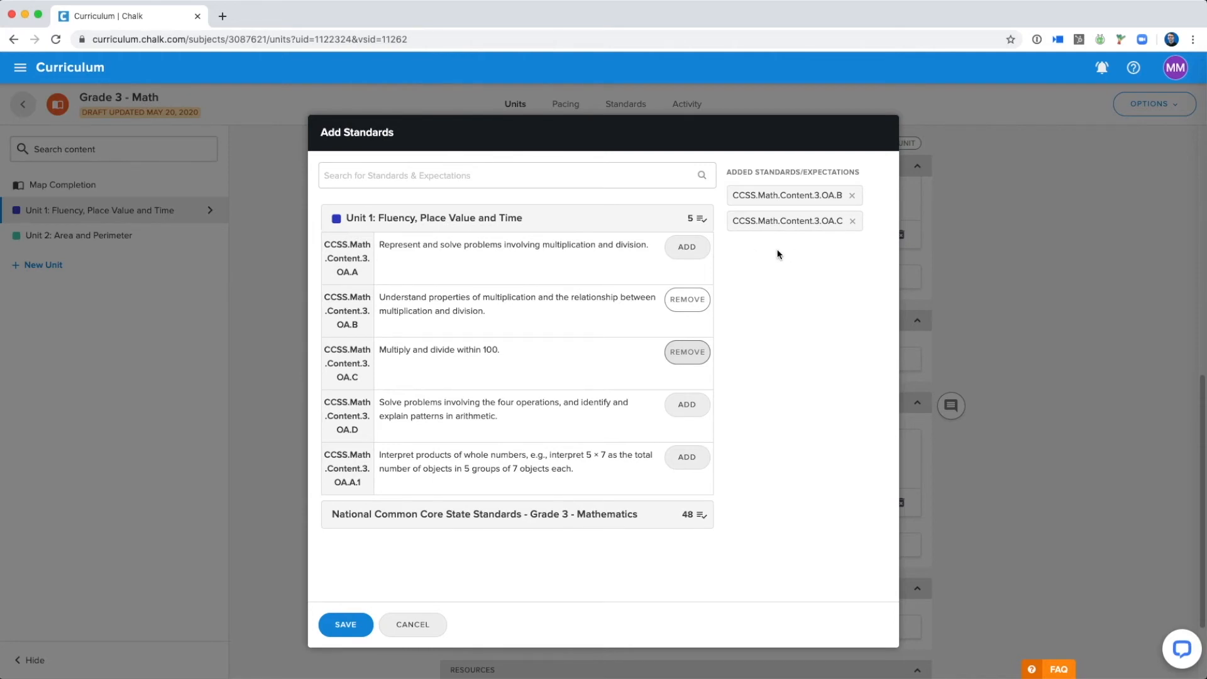
- Add CCSS.Math.Content.3.OA.A.3 and 3.OA.A.4 from the National Common Core Grade 3 Mathematics set to the assessment and save the selection
{"action": "left_click", "coordinate": [654, 518]}
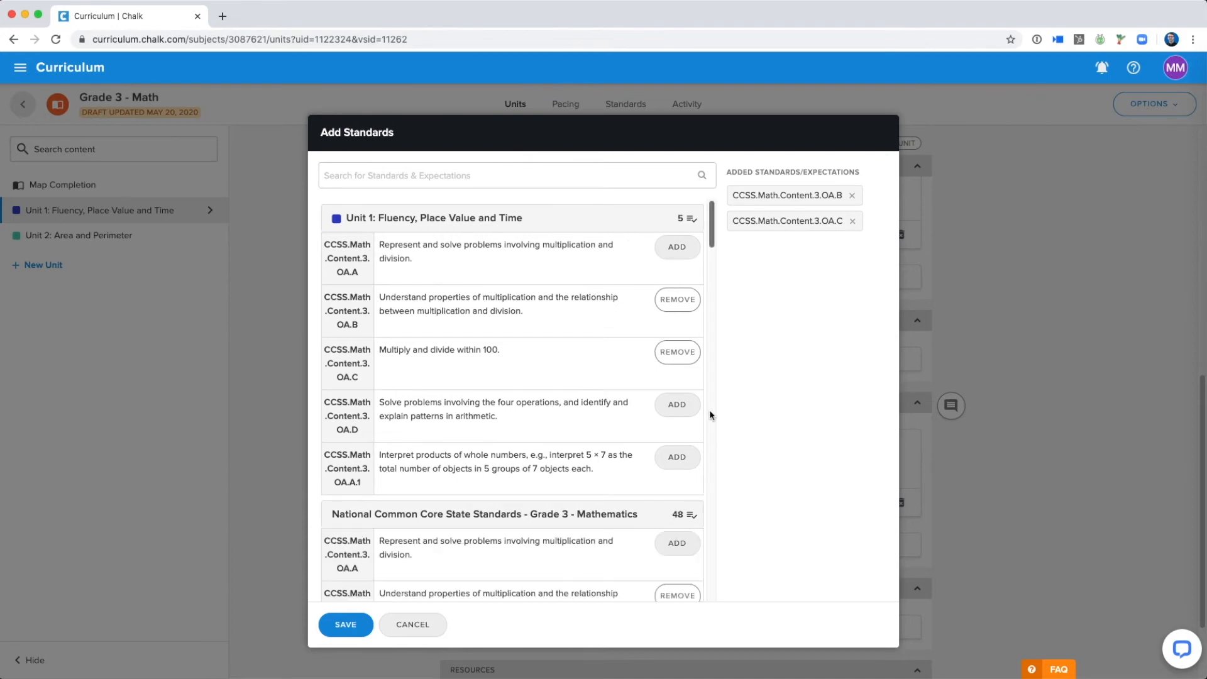
{"action": "scroll", "coordinate": [673, 399], "scroll_direction": "down", "scroll_amount": 7}
{"action": "left_click", "coordinate": [677, 440]}
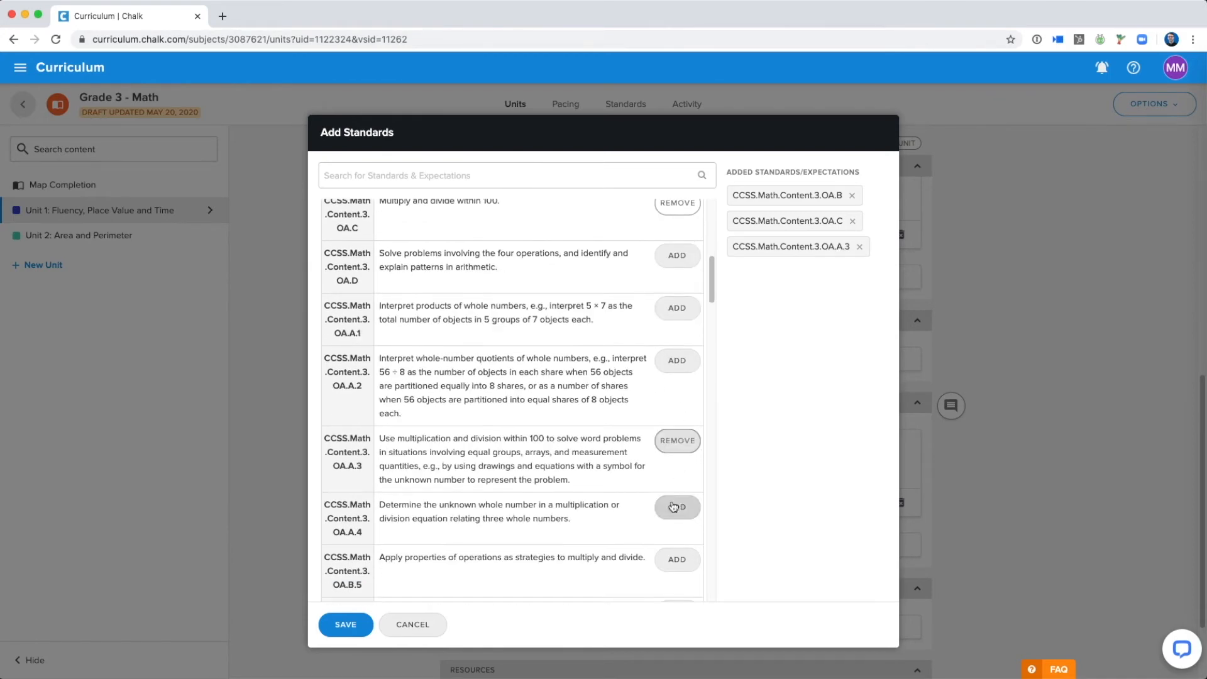
{"action": "left_click", "coordinate": [677, 507]}
{"action": "left_click", "coordinate": [346, 625]}
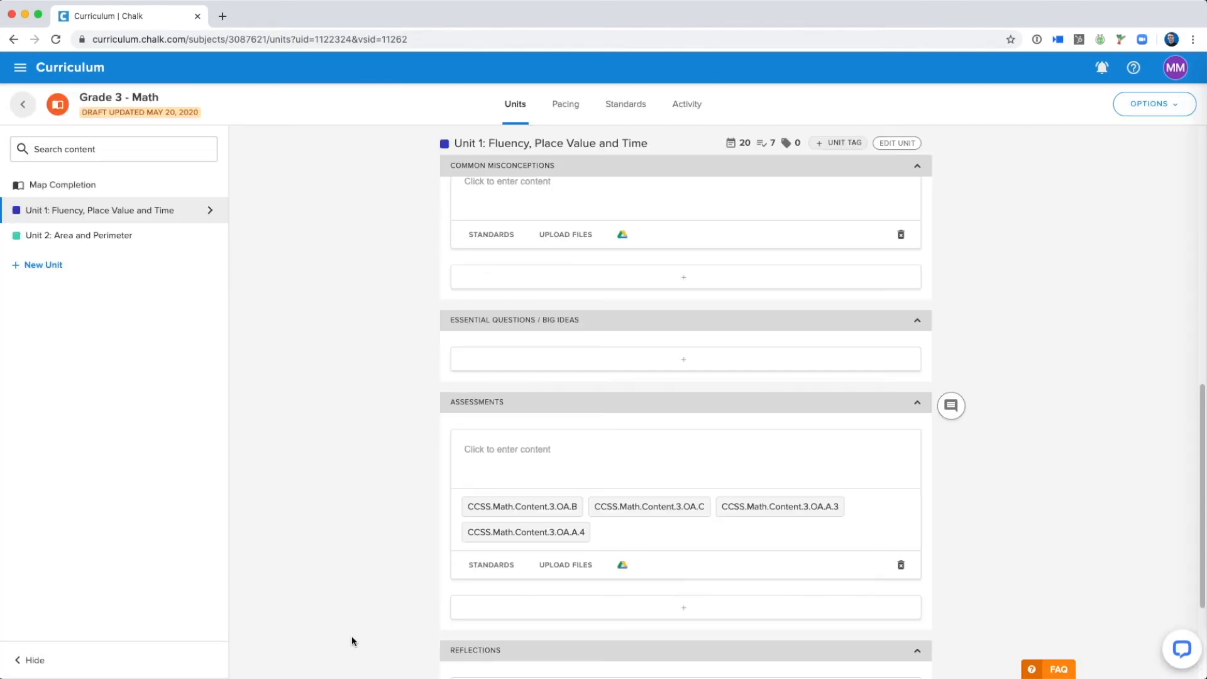
- Add three content boxes to Unit 1's Unit Overview section and open the first one for editing
{"action": "scroll", "coordinate": [371, 399], "scroll_direction": "up", "scroll_amount": 6}
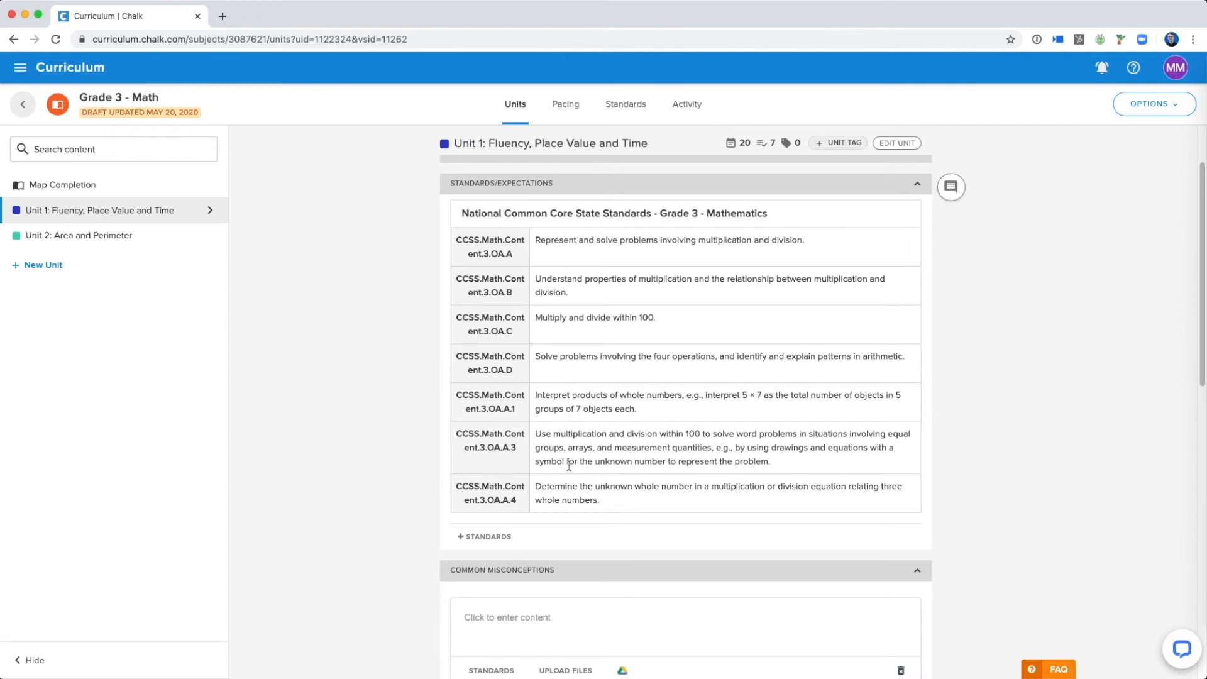
{"action": "scroll", "coordinate": [371, 469], "scroll_direction": "down", "scroll_amount": 6}
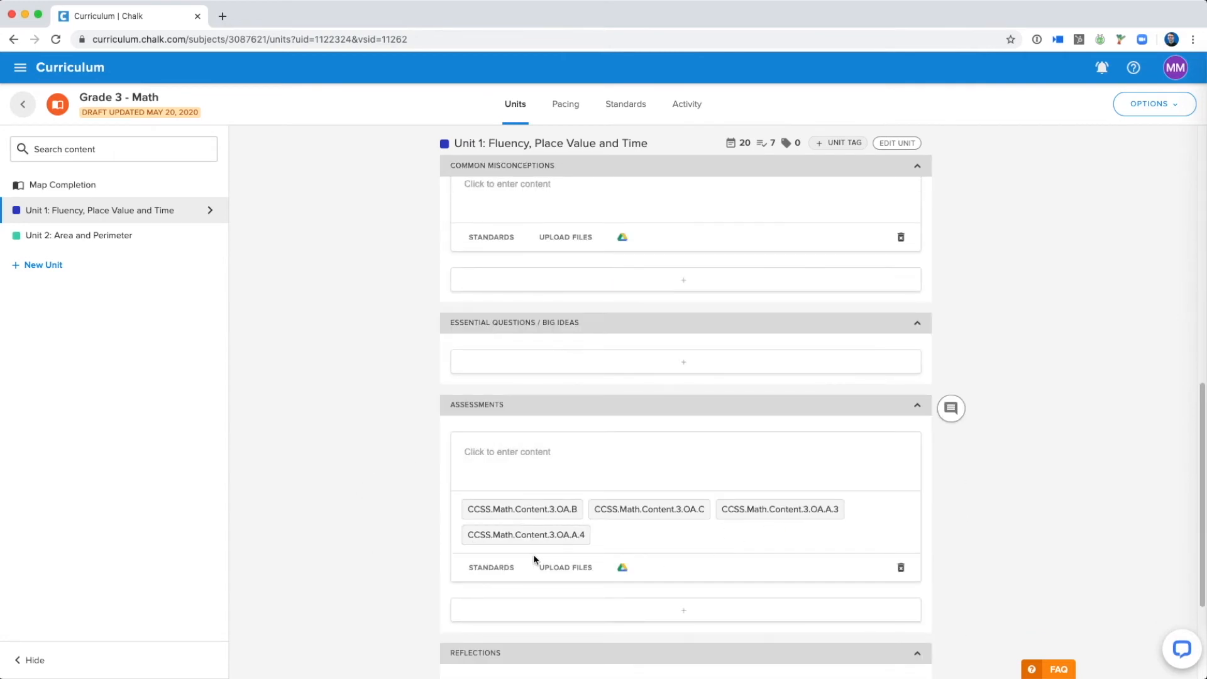
{"action": "scroll", "coordinate": [359, 404], "scroll_direction": "up", "scroll_amount": 6}
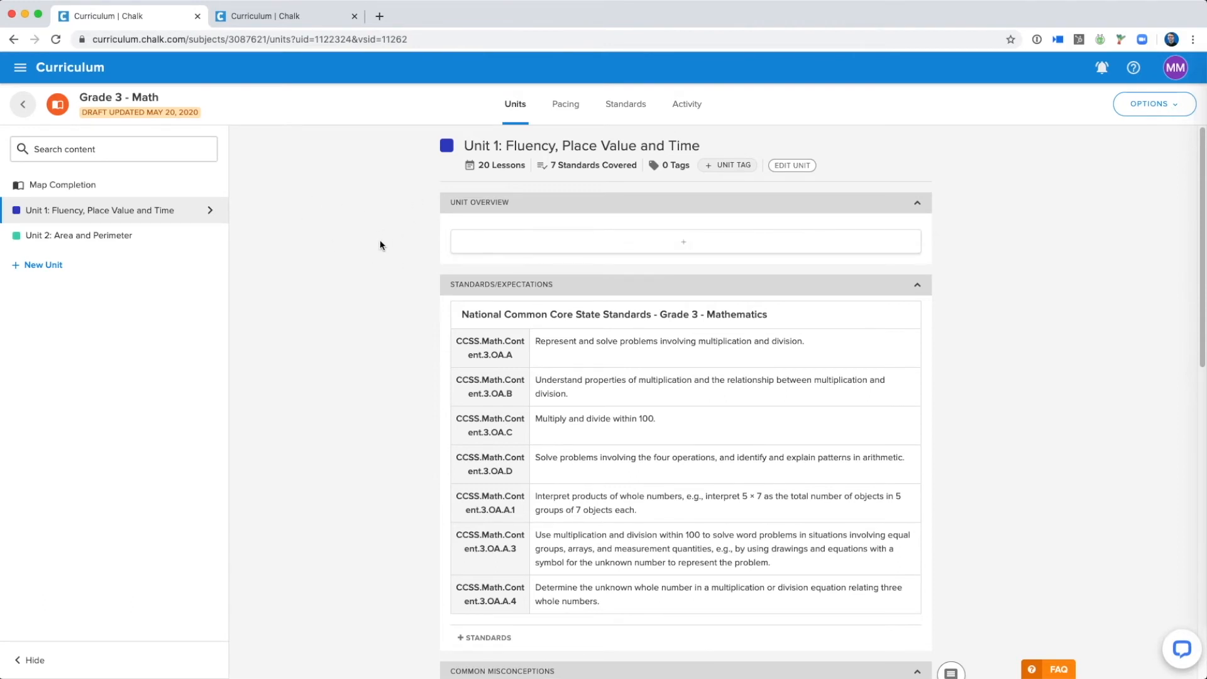
{"action": "left_click", "coordinate": [618, 246]}
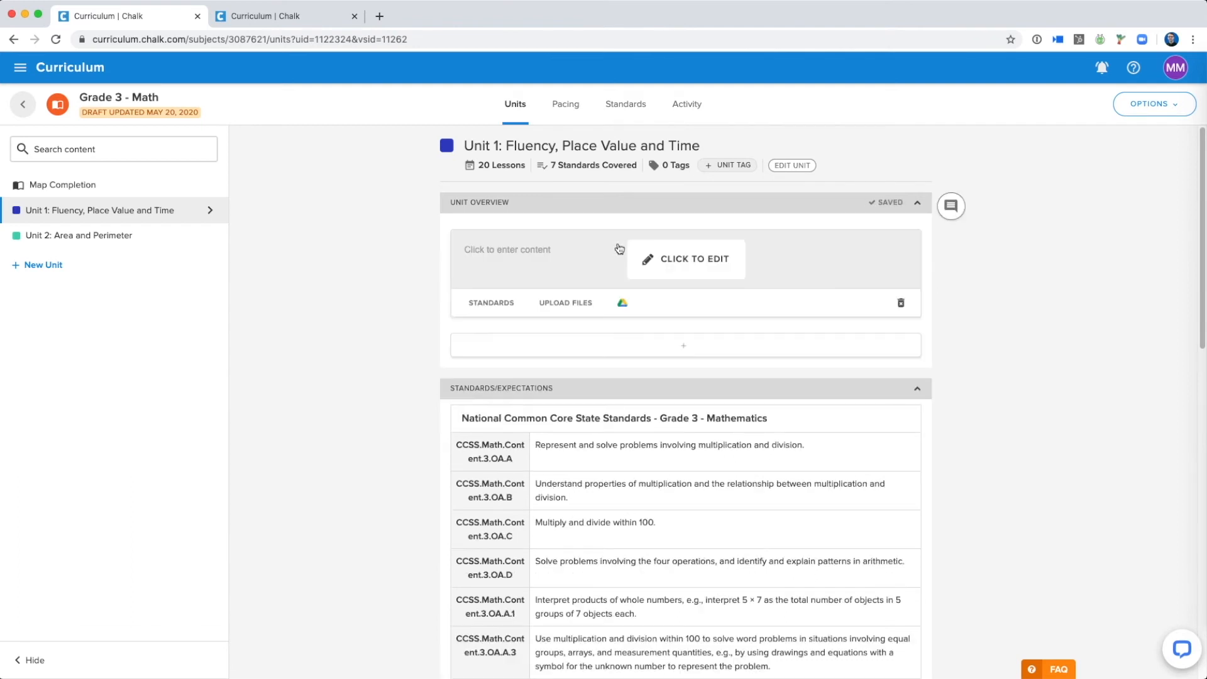
{"action": "left_click", "coordinate": [605, 346]}
{"action": "left_click", "coordinate": [598, 450]}
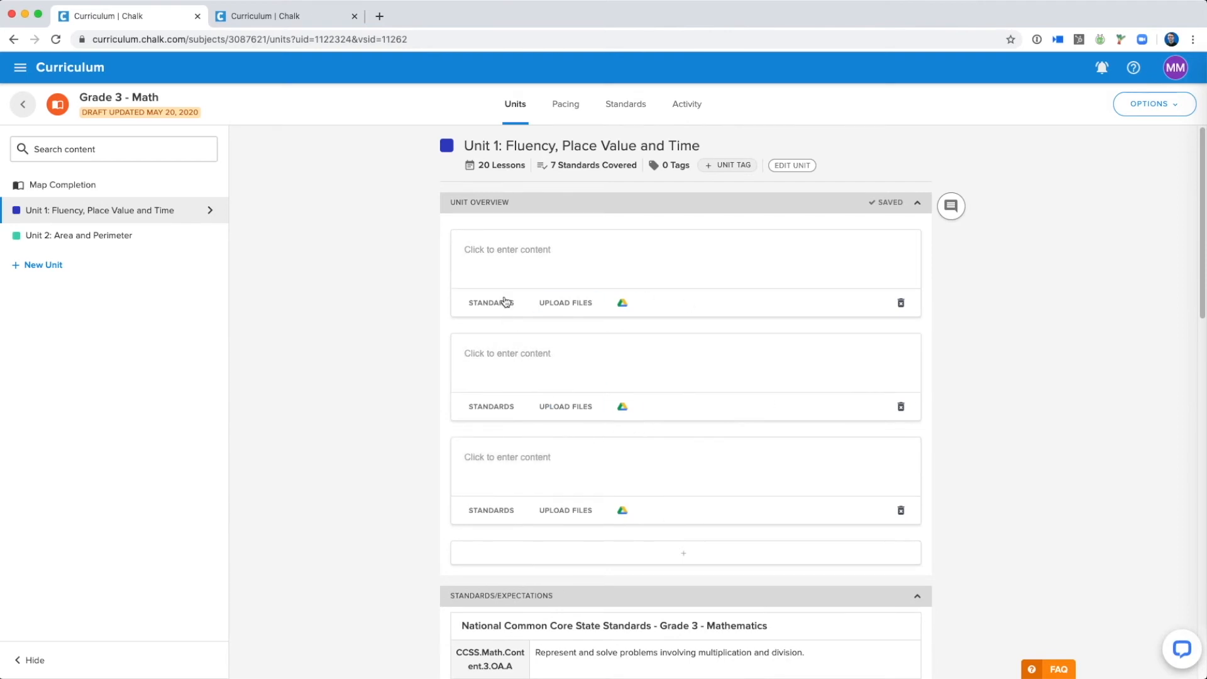
{"action": "left_click", "coordinate": [517, 260]}
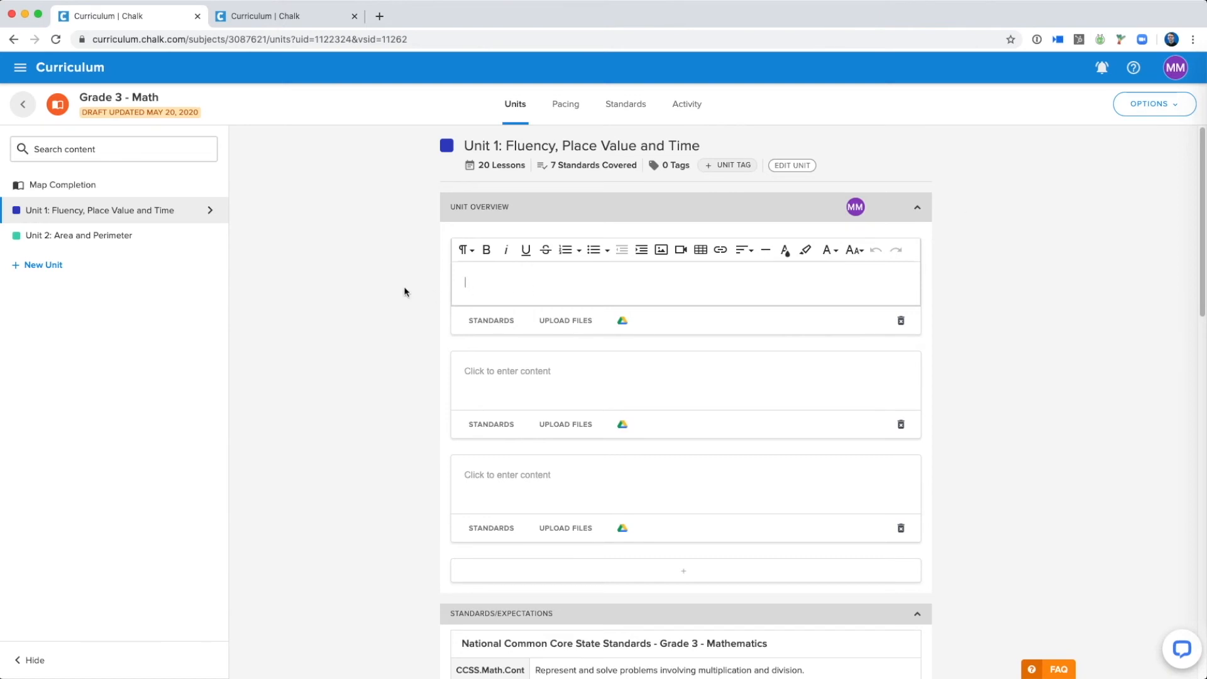
- In the Grade 6 - English Language Arts map, add template content boxes to Stage 2 and Stage 1, and open the Stage 1 box for editing
{"action": "left_click", "coordinate": [283, 23]}
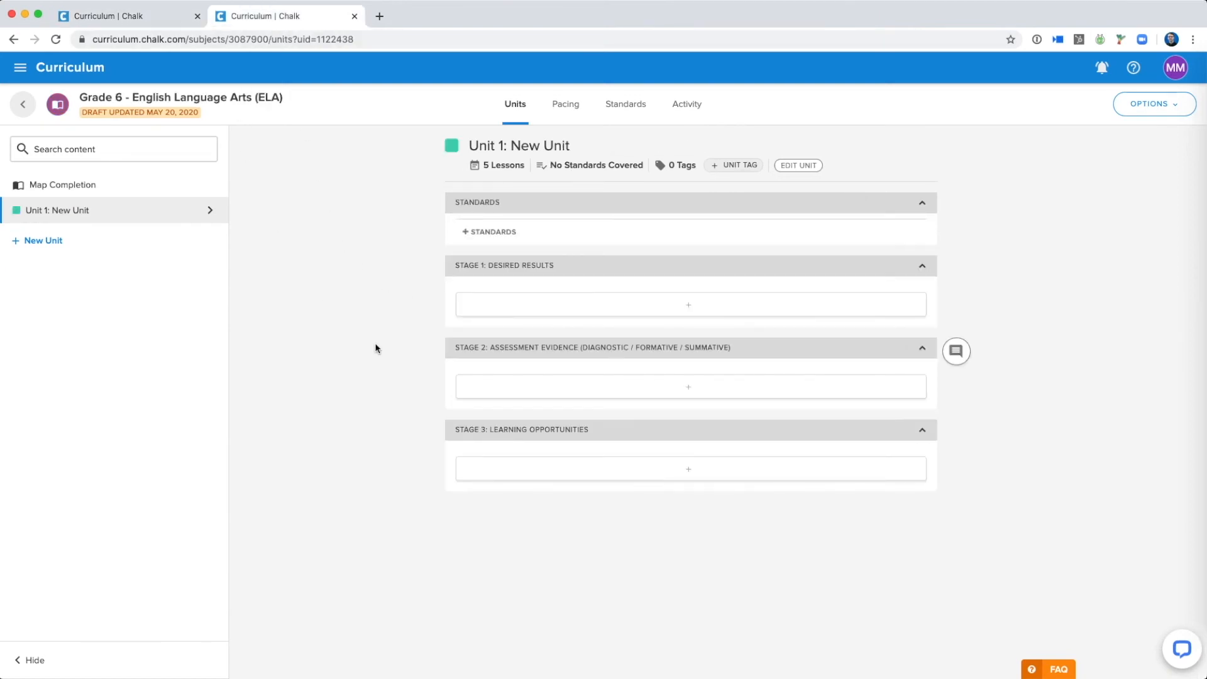
{"action": "left_click", "coordinate": [625, 396]}
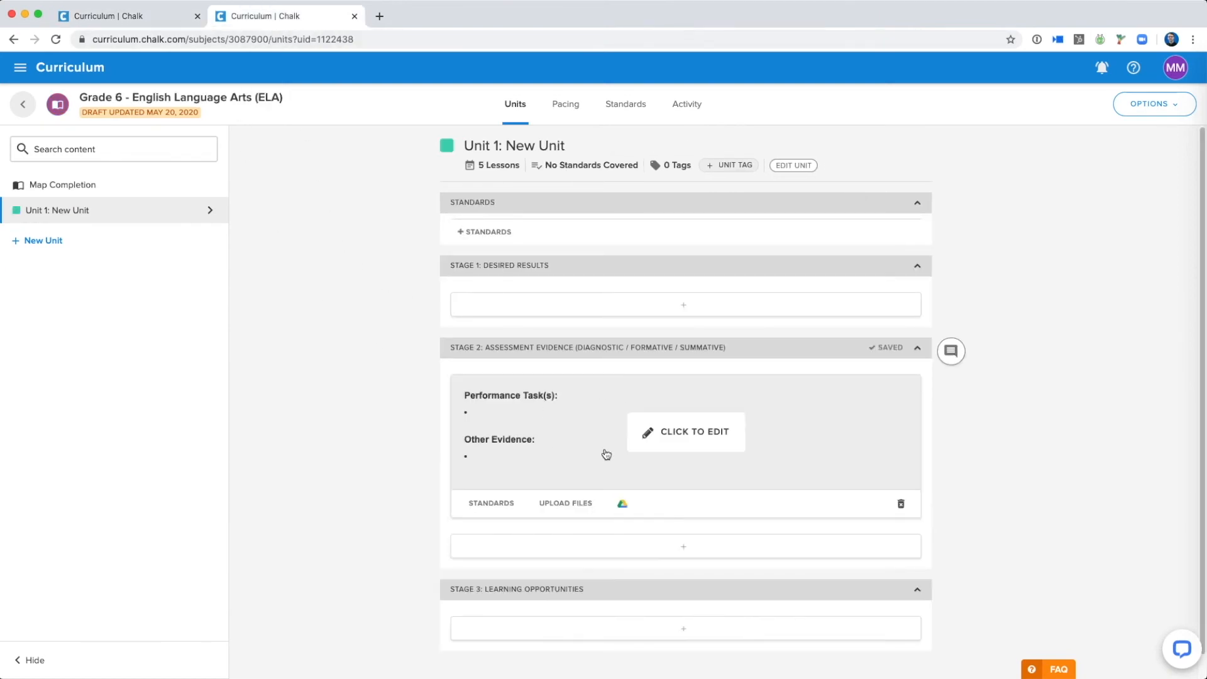
{"action": "left_click", "coordinate": [568, 316]}
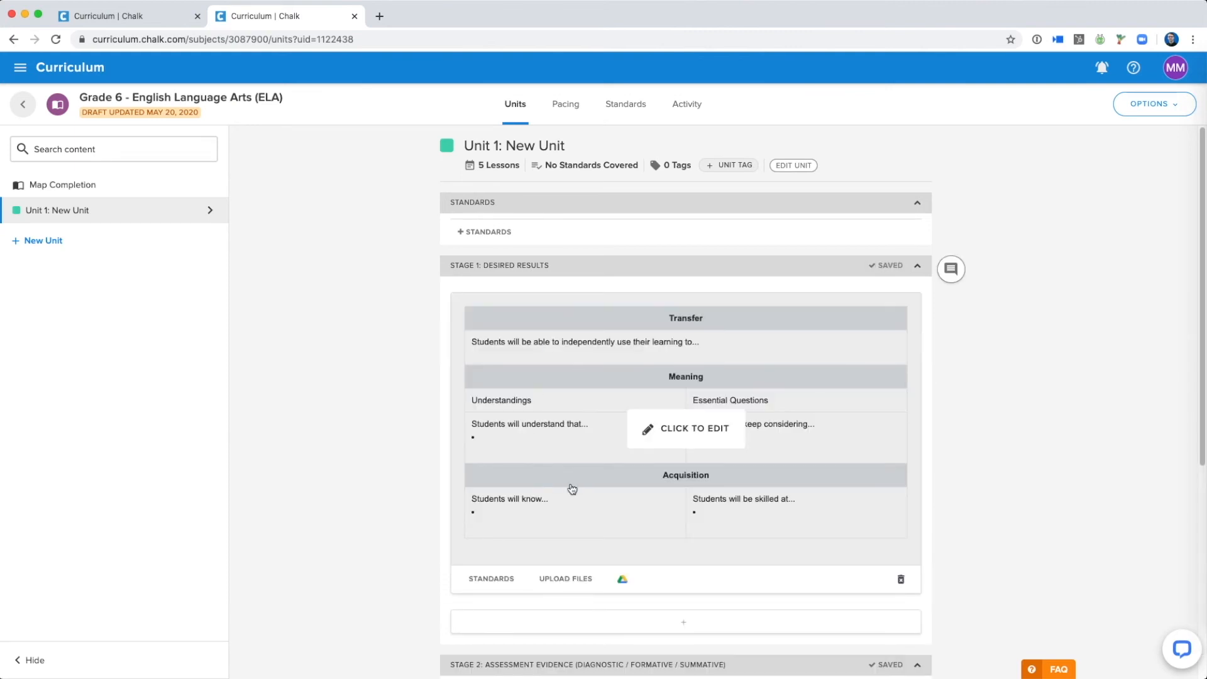
{"action": "left_click", "coordinate": [605, 415]}
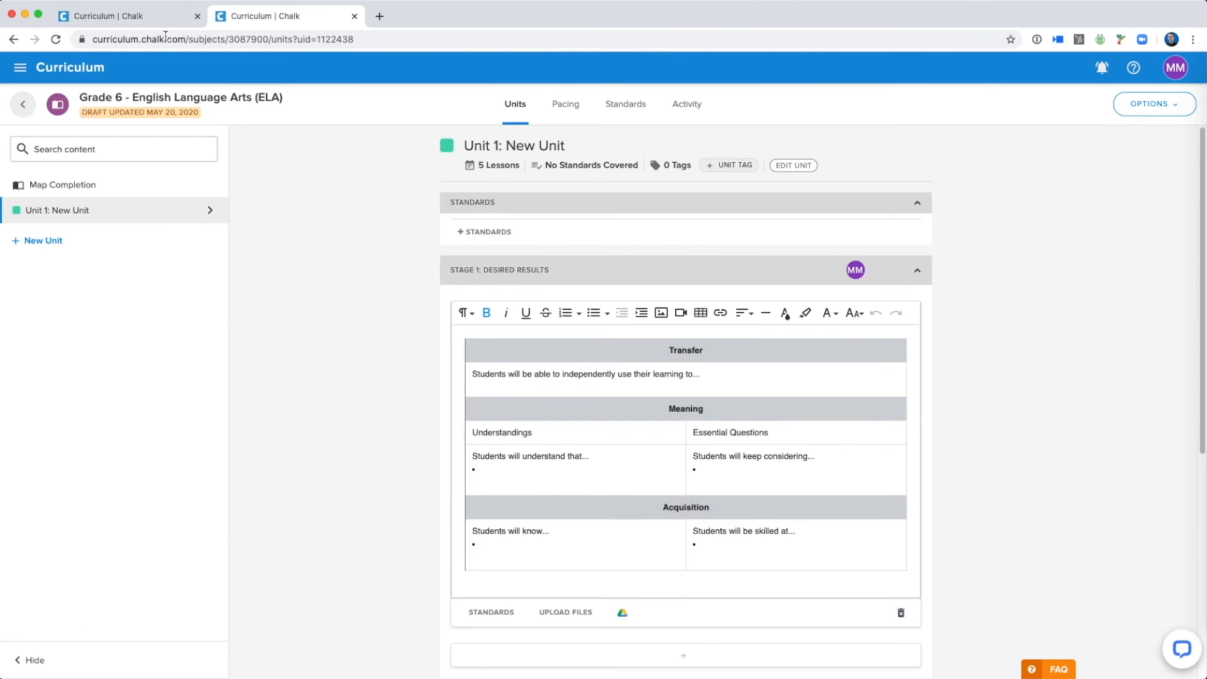
- Return to the Grade 3 - Math map and look through the sections of Unit 1
{"action": "left_click", "coordinate": [146, 15]}
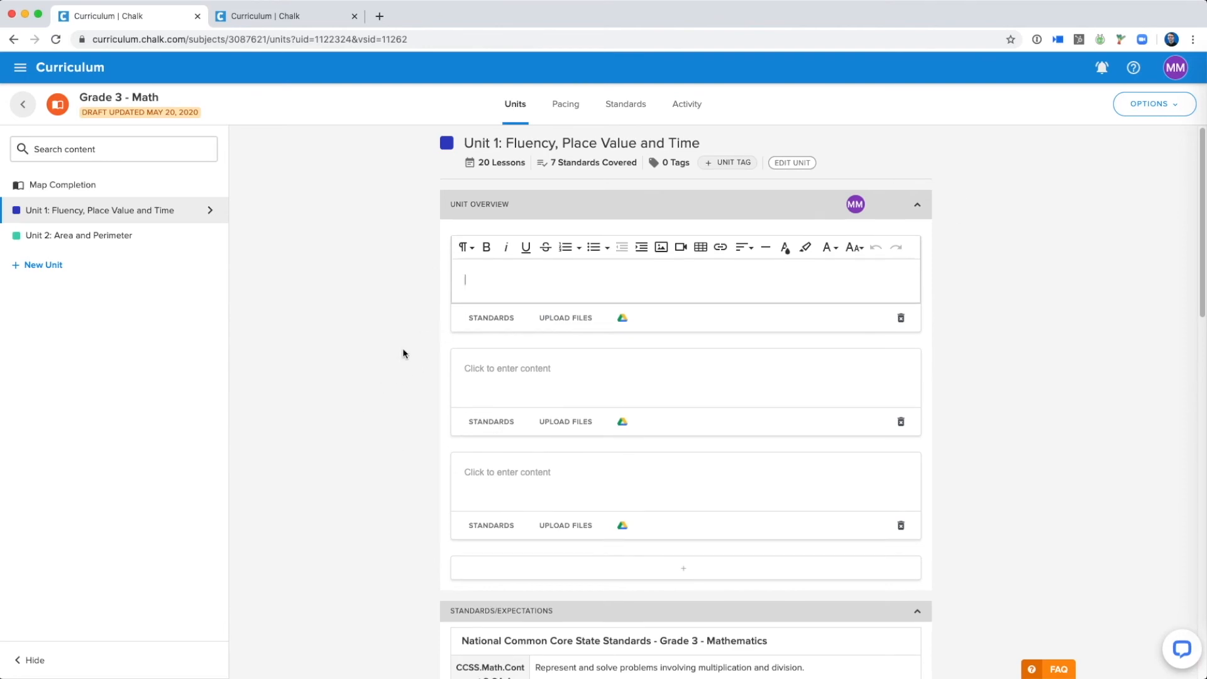
{"action": "scroll", "coordinate": [396, 423], "scroll_direction": "down", "scroll_amount": 2}
{"action": "scroll", "coordinate": [393, 415], "scroll_direction": "down", "scroll_amount": 10}
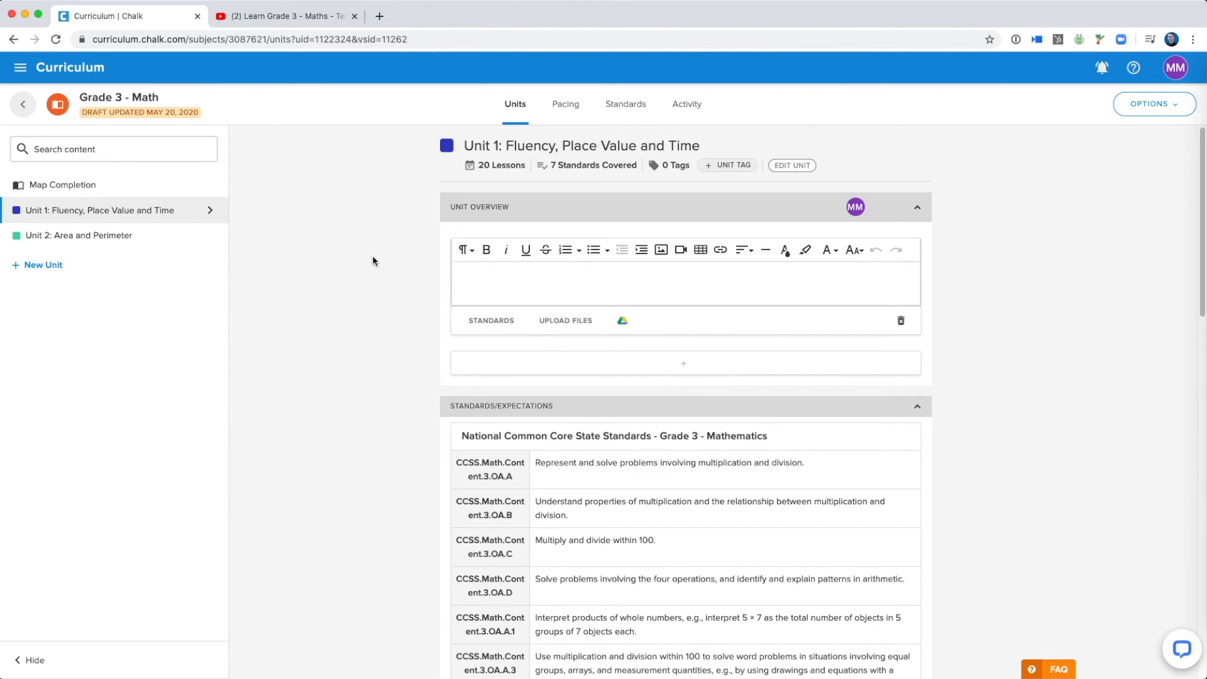
- Switch to YouTube and copy the web address of the video "Learn Grade 3 - Maths - Telling The Time"
{"action": "left_click", "coordinate": [307, 21]}
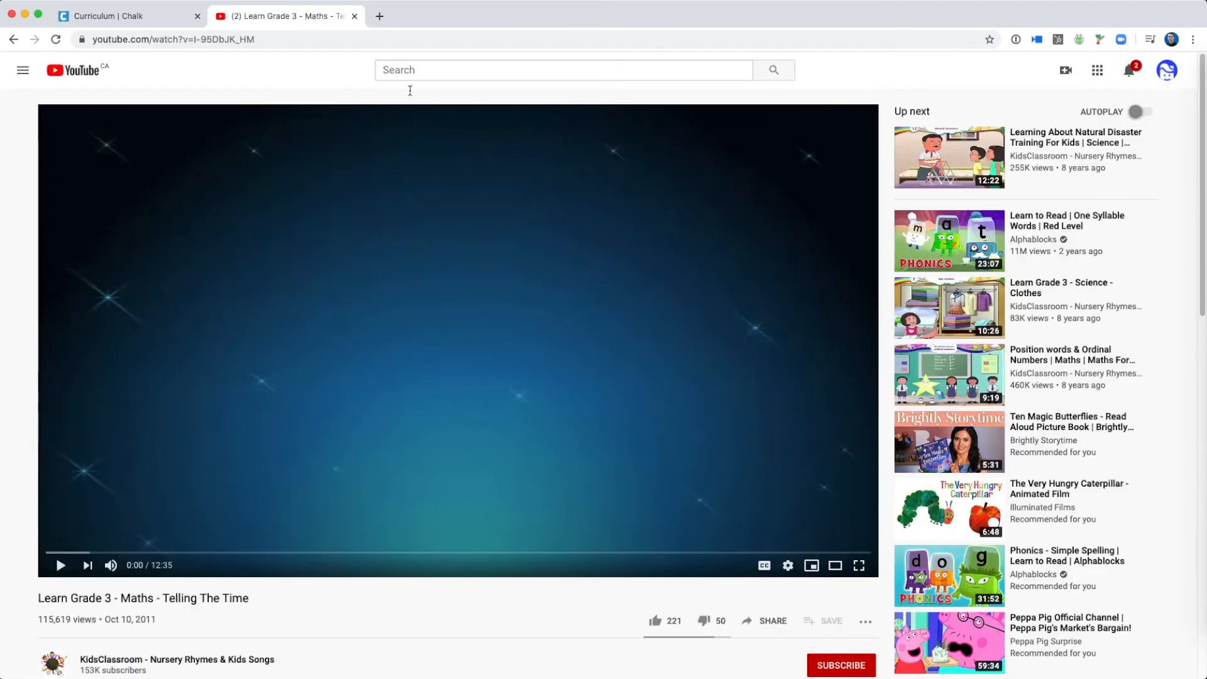
{"action": "left_click", "coordinate": [264, 40]}
{"action": "right_click", "coordinate": [220, 39]}
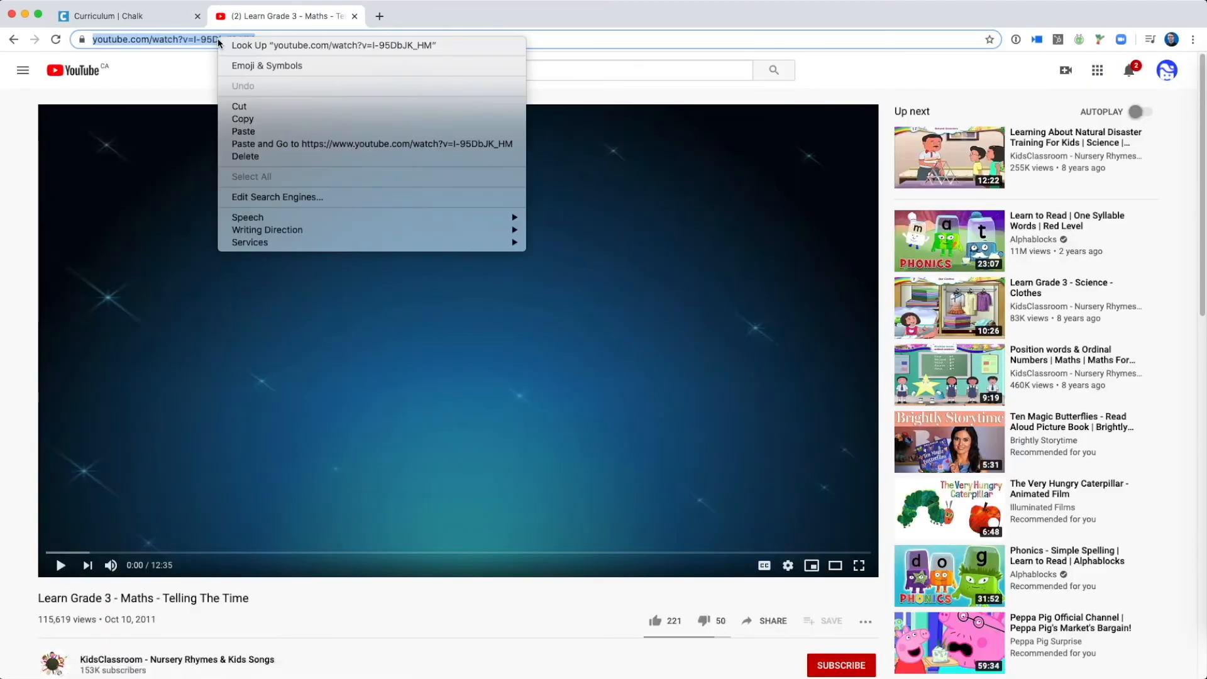
{"action": "left_click", "coordinate": [250, 122]}
- Embed the copied YouTube video by URL in the Unit Overview content box of the Grade 3 - Math map's Unit 1
{"action": "left_click", "coordinate": [139, 17]}
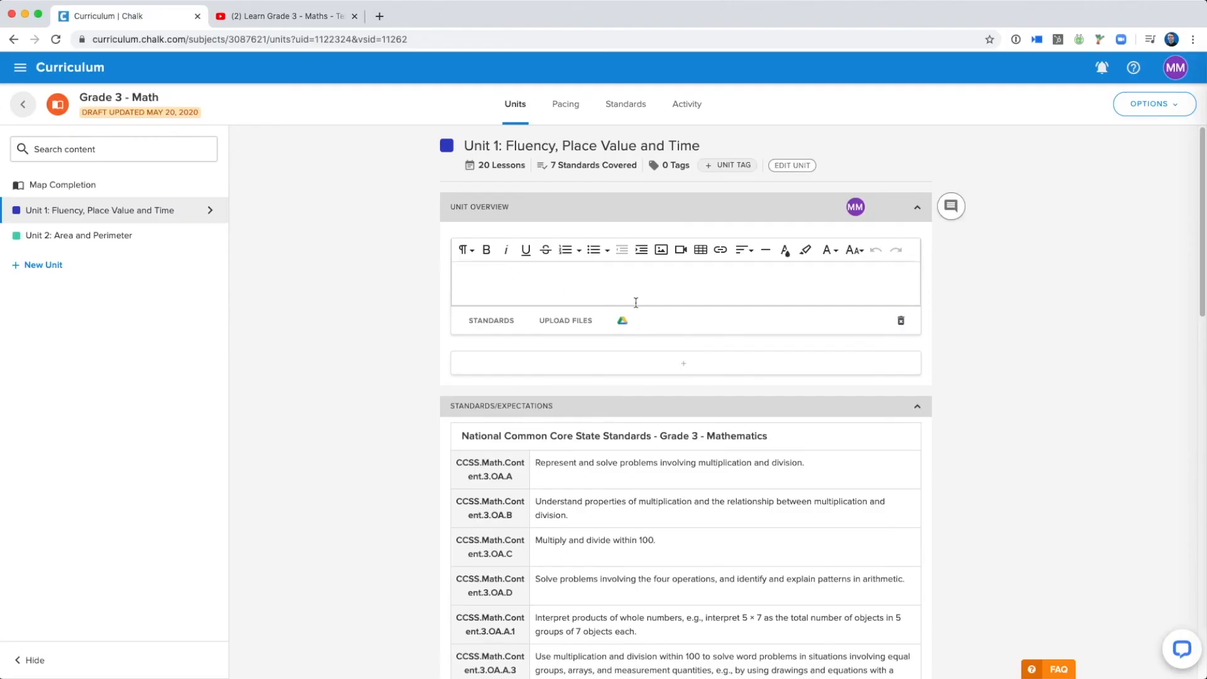
{"action": "left_click", "coordinate": [681, 251]}
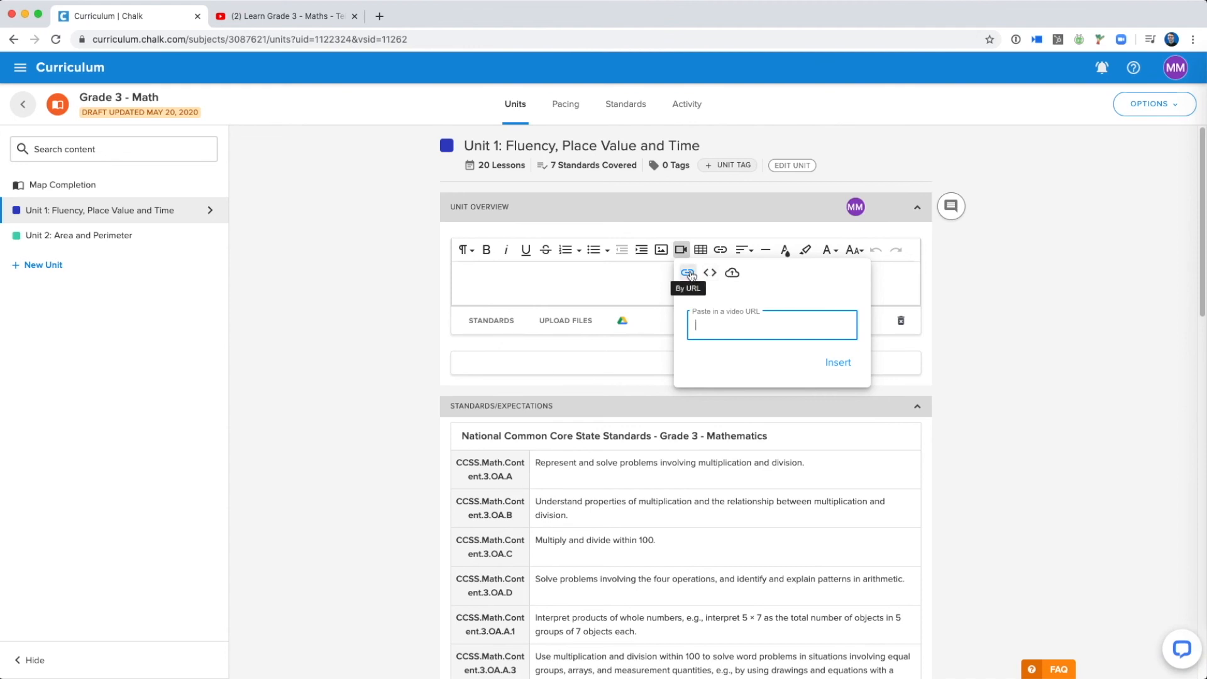
{"action": "key", "text": "super+v"}
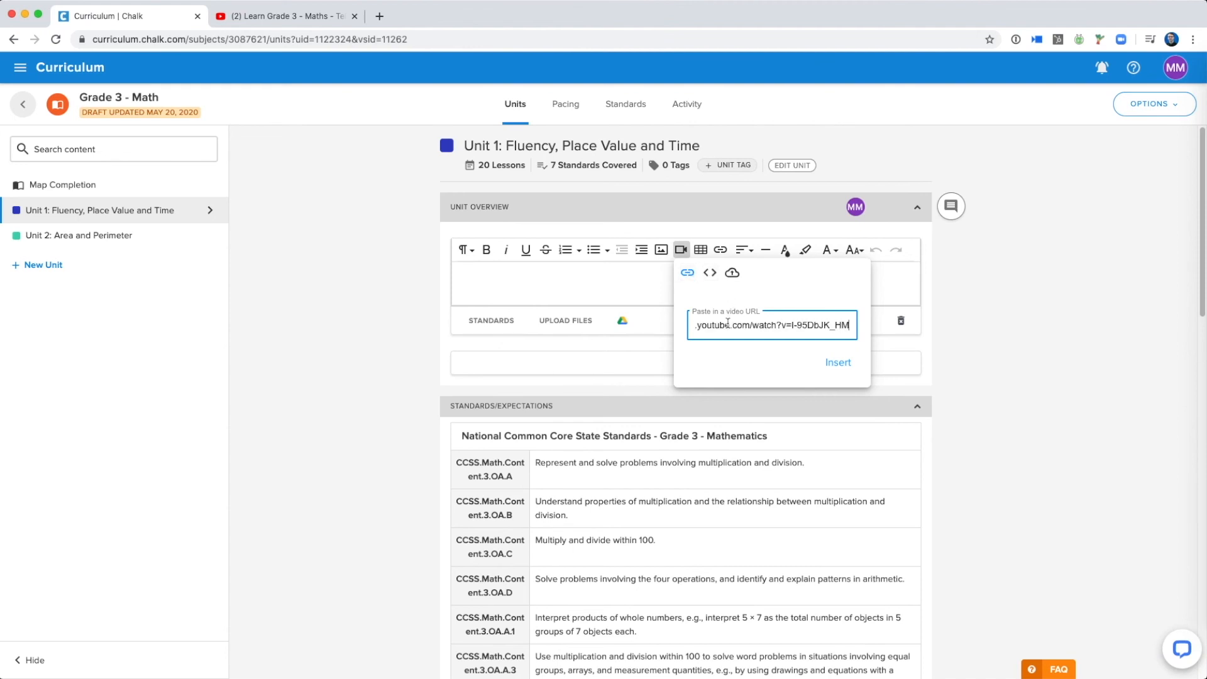
{"action": "left_click", "coordinate": [839, 362]}
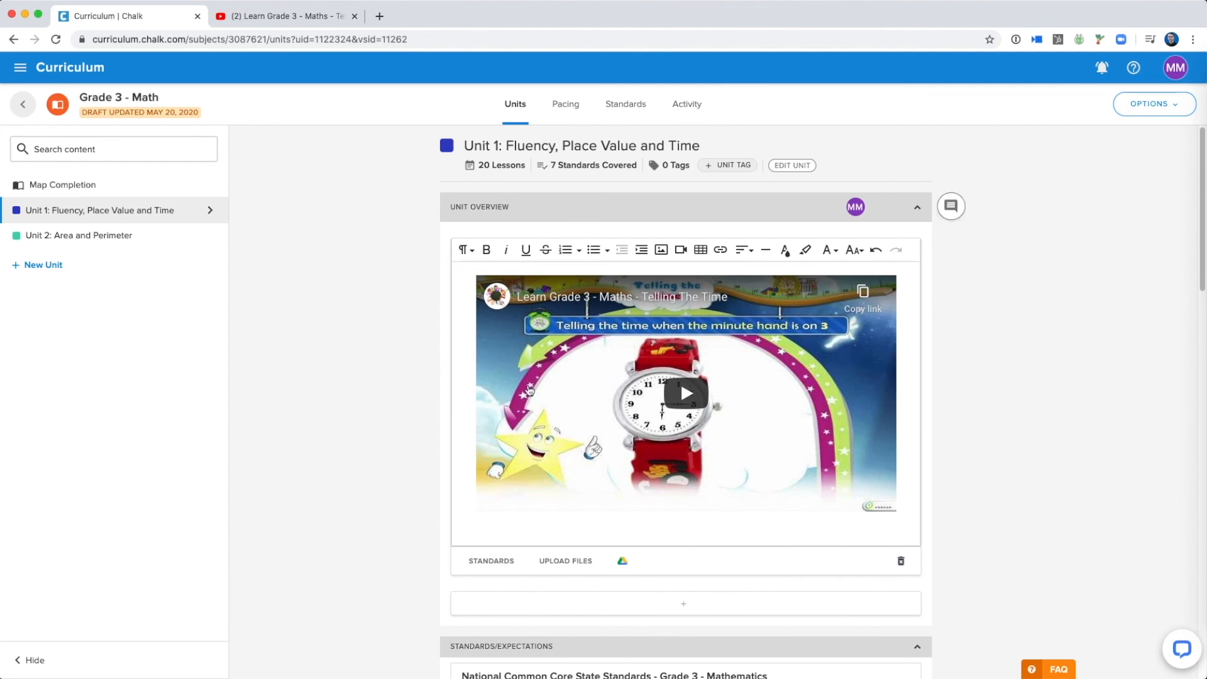
- Insert a link to the copied YouTube address in the first Resources content box, with the text "Math Telling Time Video"
{"action": "scroll", "coordinate": [315, 323], "scroll_direction": "down", "scroll_amount": 15}
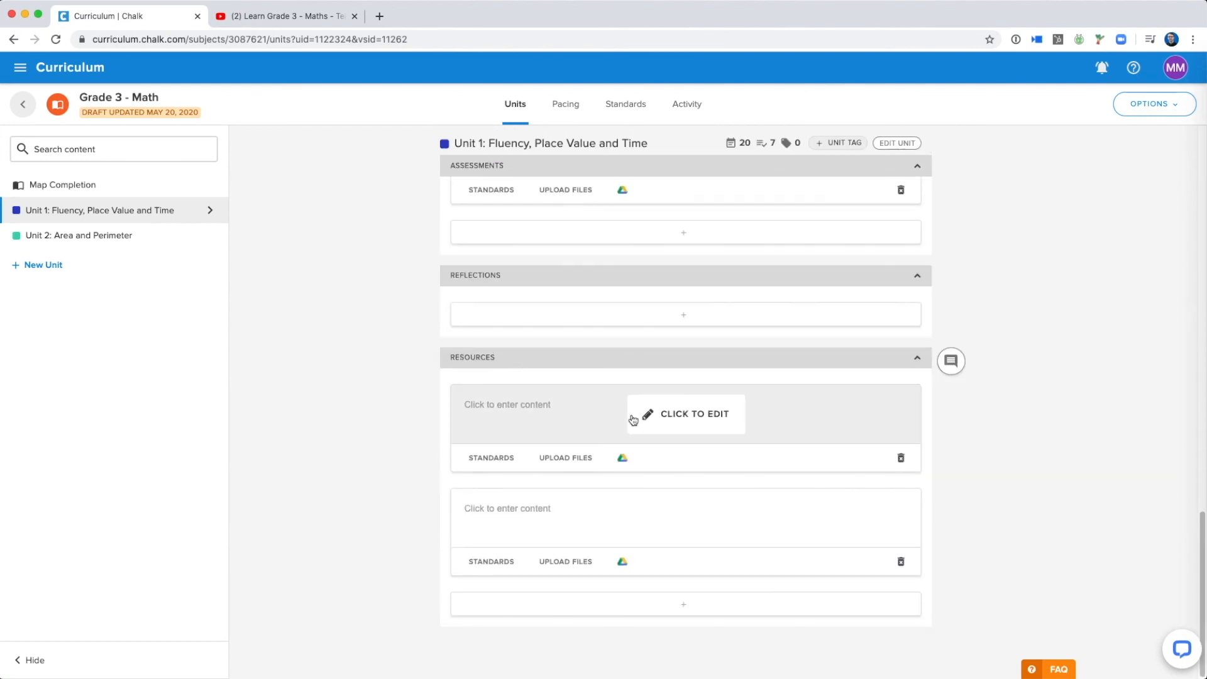
{"action": "left_click", "coordinate": [583, 425]}
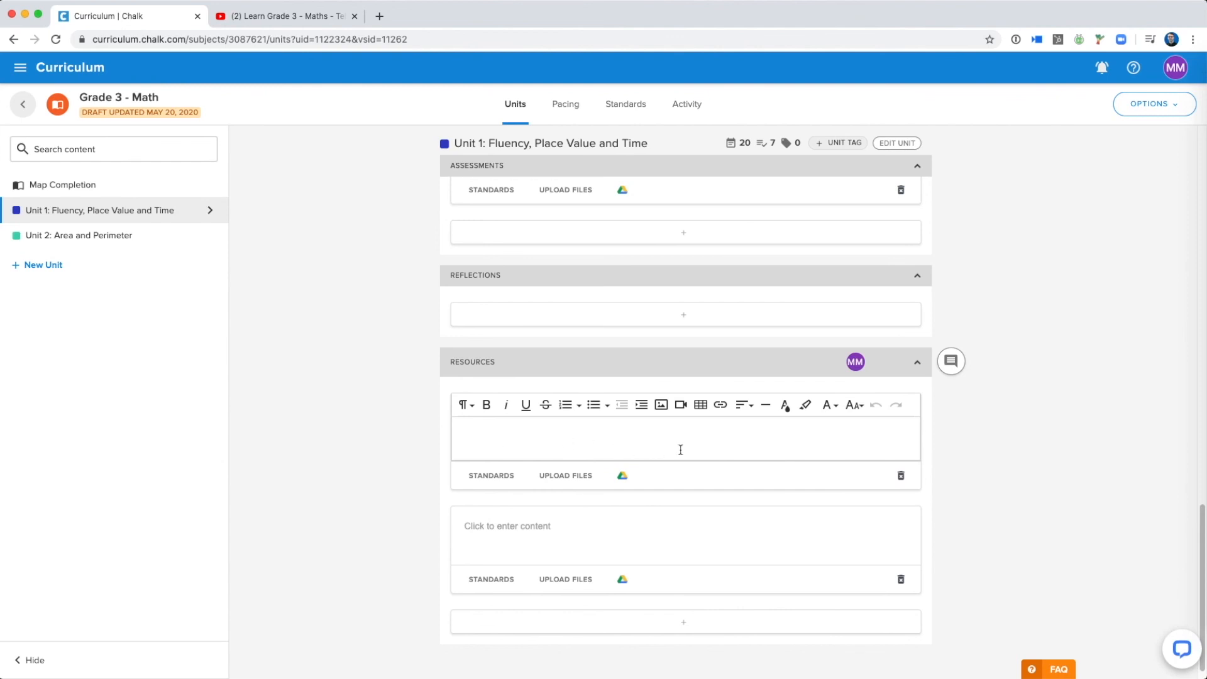
{"action": "left_click", "coordinate": [721, 408]}
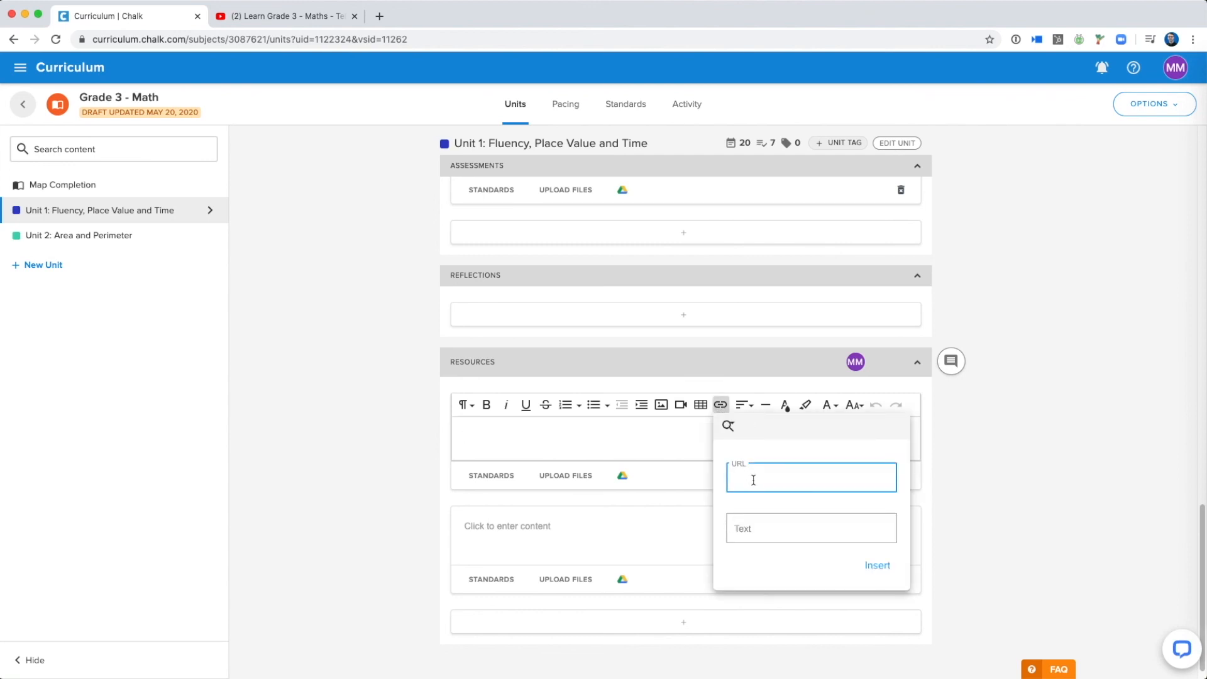
{"action": "key", "text": "super+v"}
{"action": "left_click", "coordinate": [775, 525]}
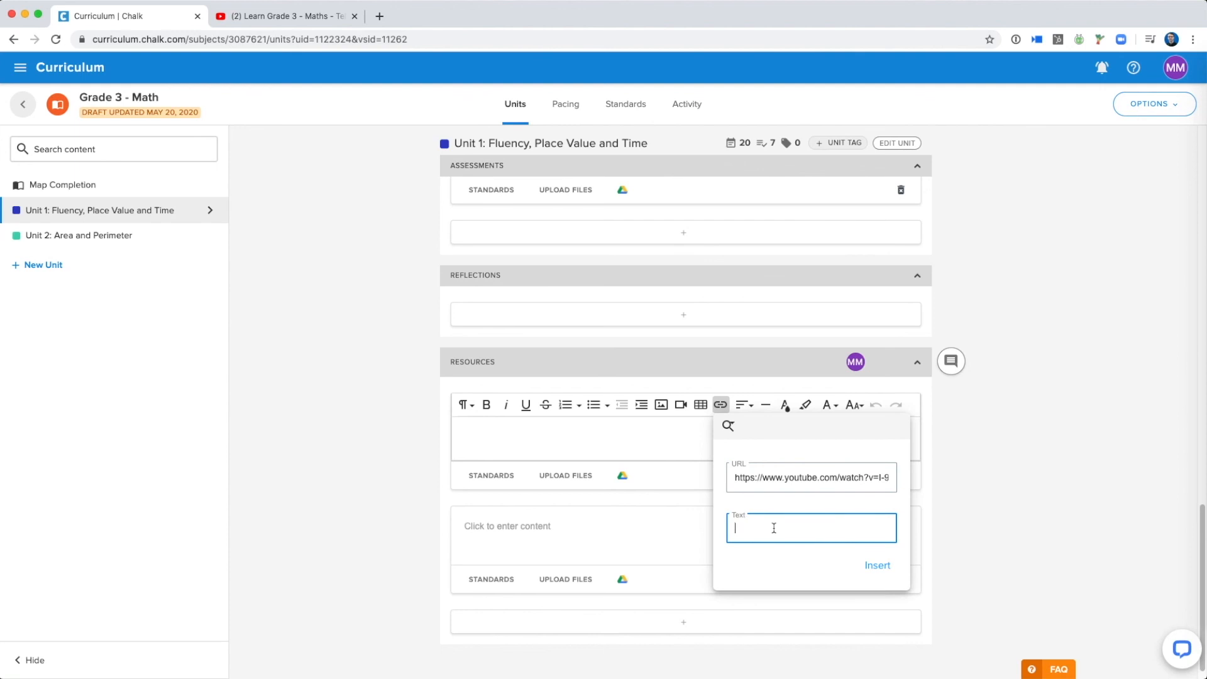
{"action": "type", "text": "Math Telling Time Video"}
{"action": "left_click", "coordinate": [876, 566]}
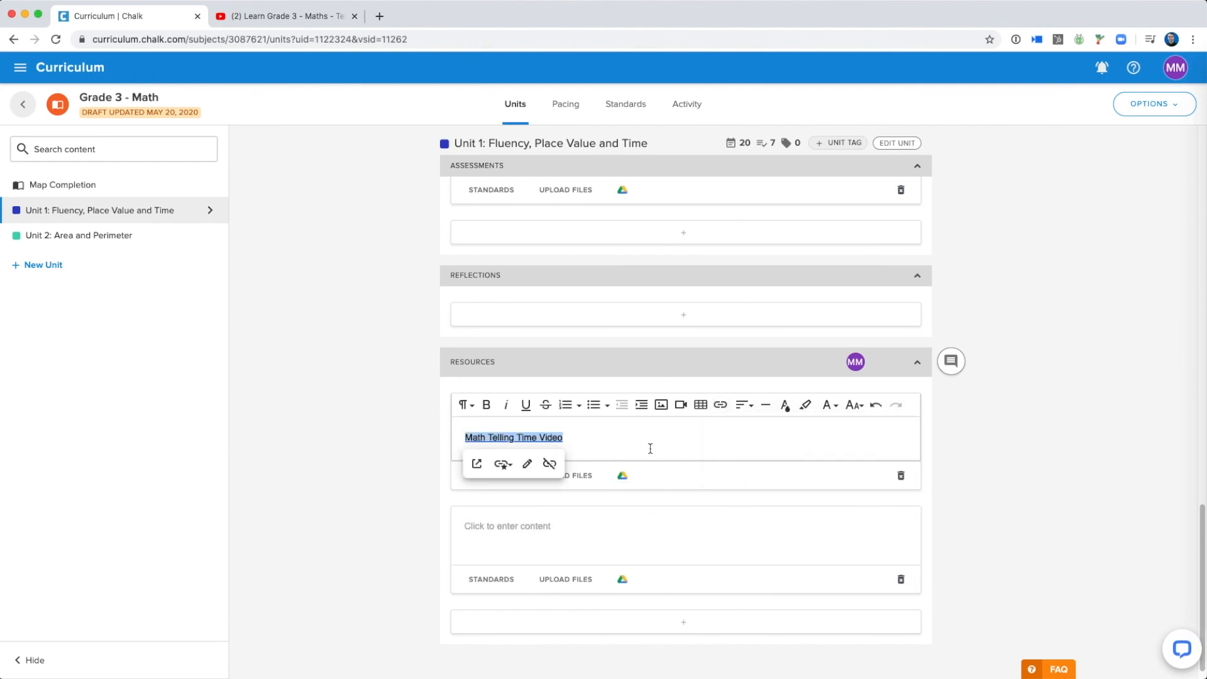
{"action": "left_click", "coordinate": [589, 431]}
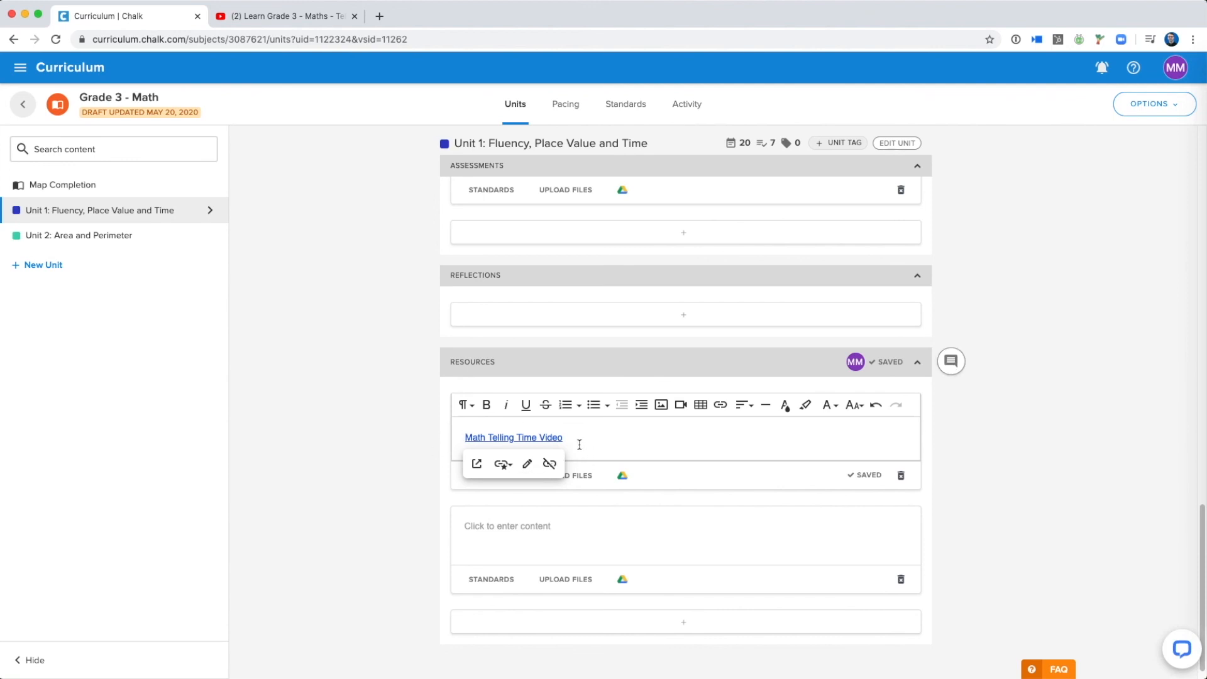
{"action": "left_click", "coordinate": [387, 491]}
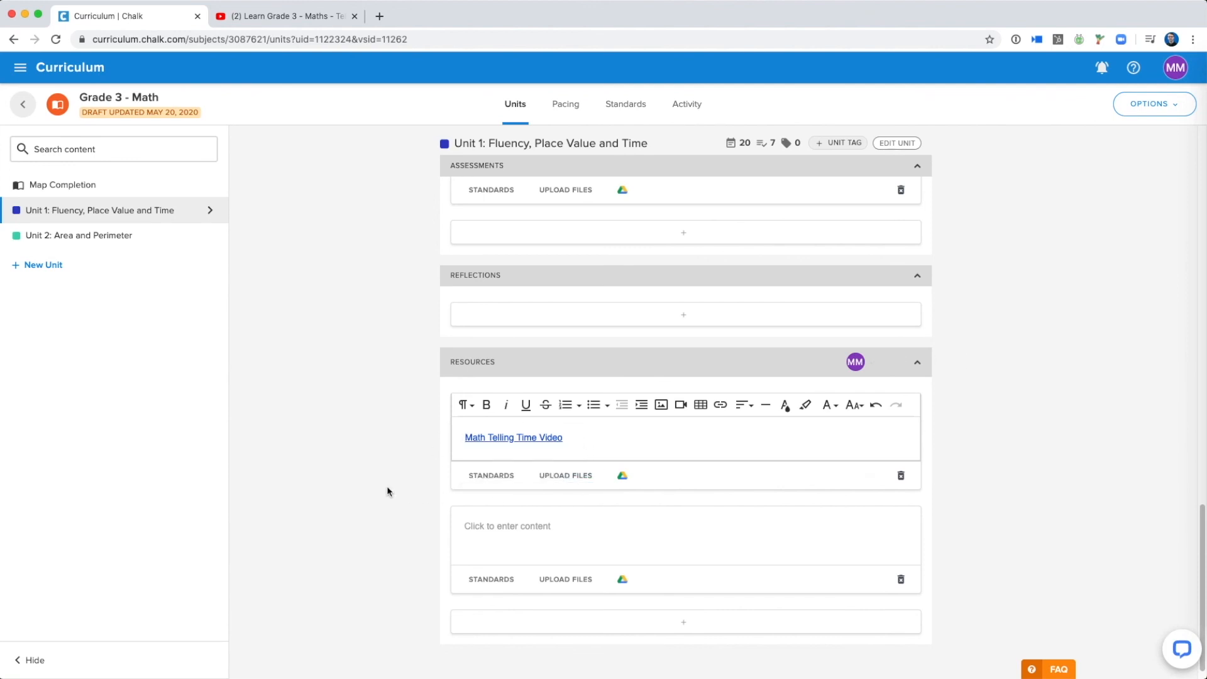